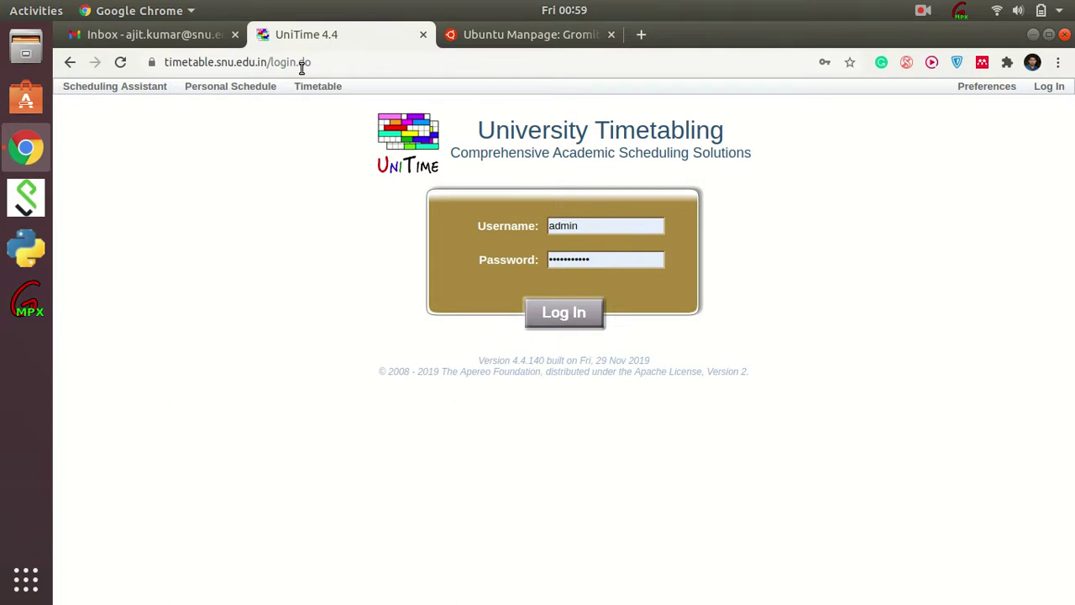
Log in to UniTime with the system administrator credentials
{"action": "left_click", "coordinate": [564, 313]}
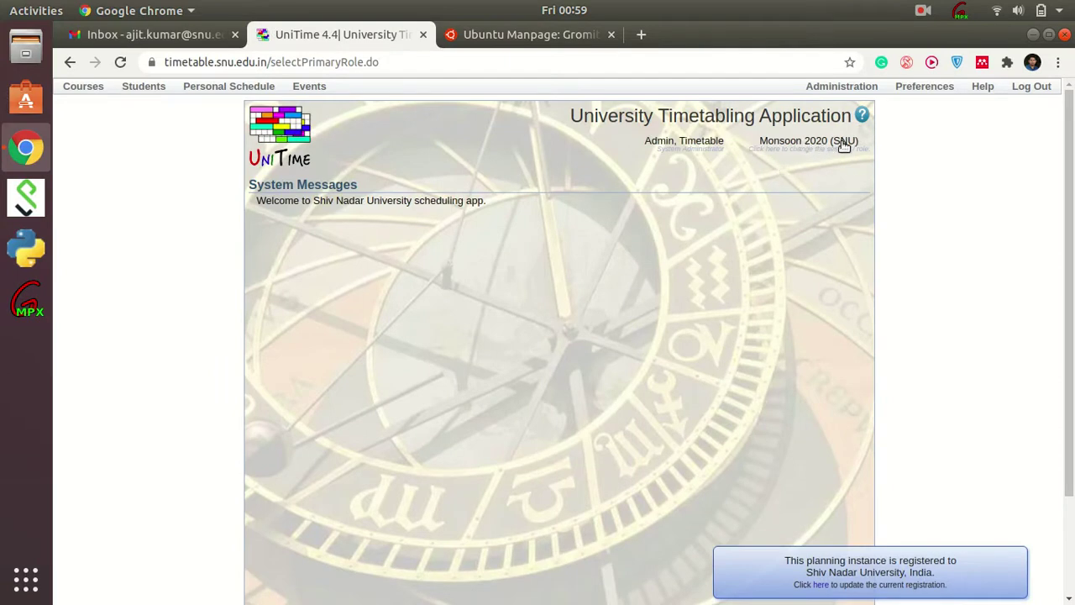
Switch the academic session to Spring 2021 (SNU) and close the Ubuntu manpage tab
{"action": "left_click", "coordinate": [795, 142]}
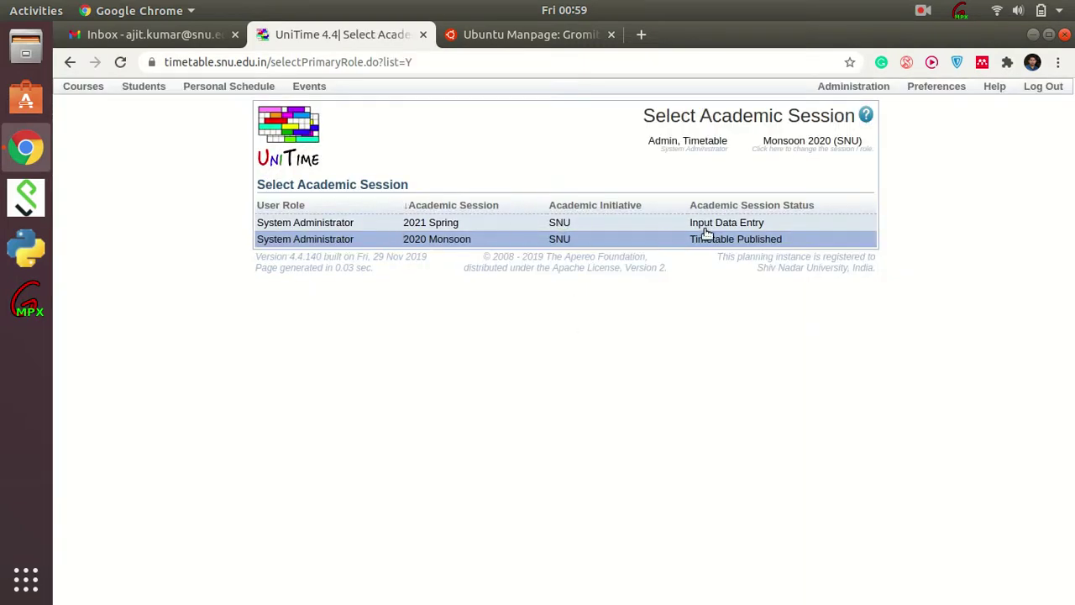
{"action": "left_click", "coordinate": [455, 225]}
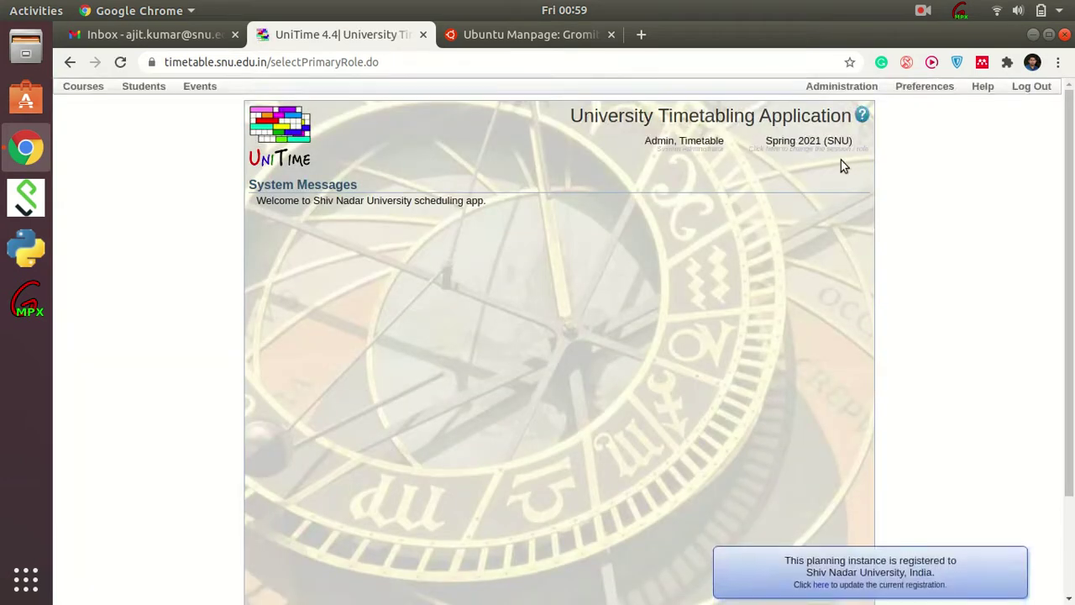
{"action": "mouse_move", "coordinate": [857, 155]}
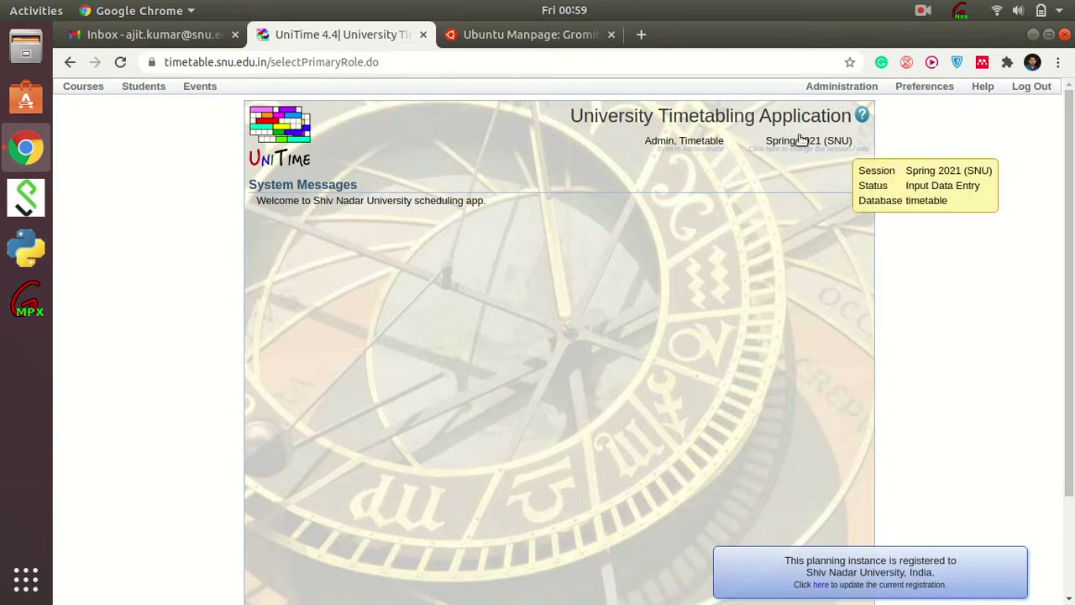
{"action": "left_click", "coordinate": [610, 35]}
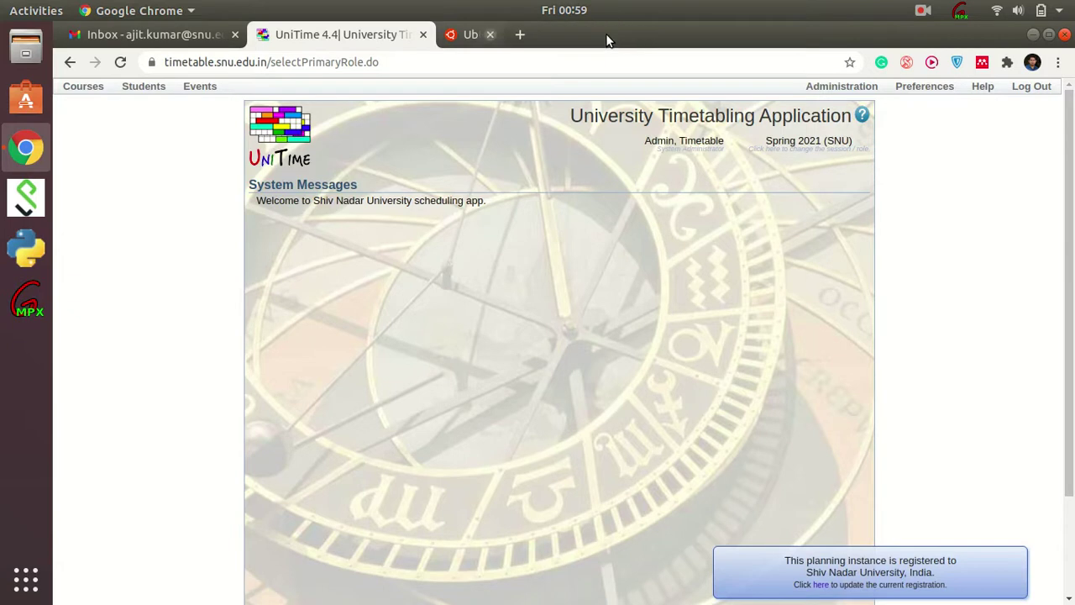
{"action": "left_click", "coordinate": [83, 89]}
Open the Instructors page and list the ADM-SNU Administration, then APA-Art & Performing Art instructors
{"action": "mouse_move", "coordinate": [124, 107]}
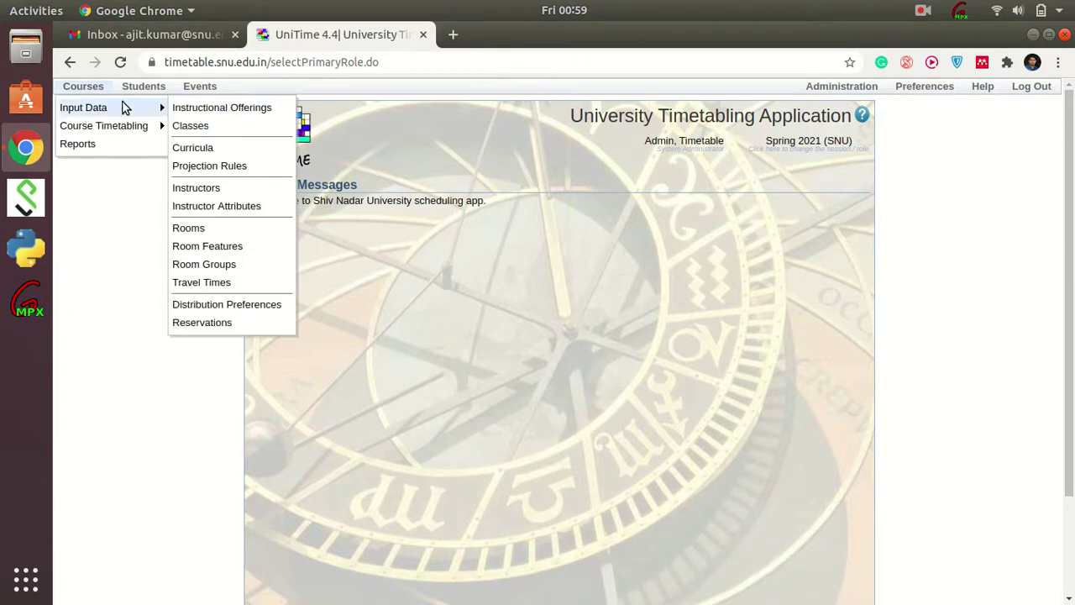
{"action": "left_click", "coordinate": [204, 187]}
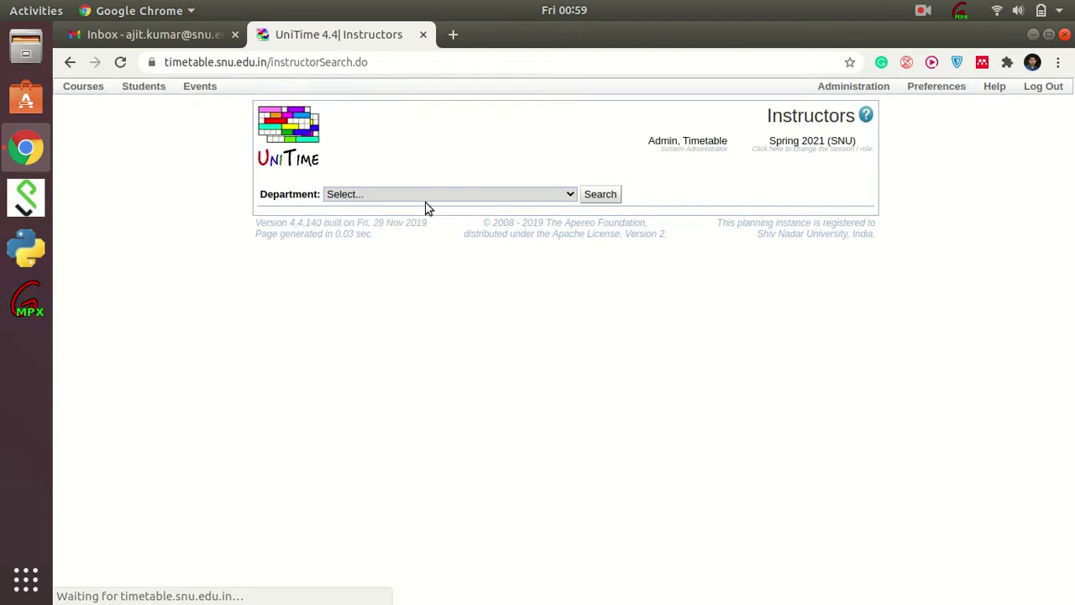
{"action": "left_click", "coordinate": [456, 194]}
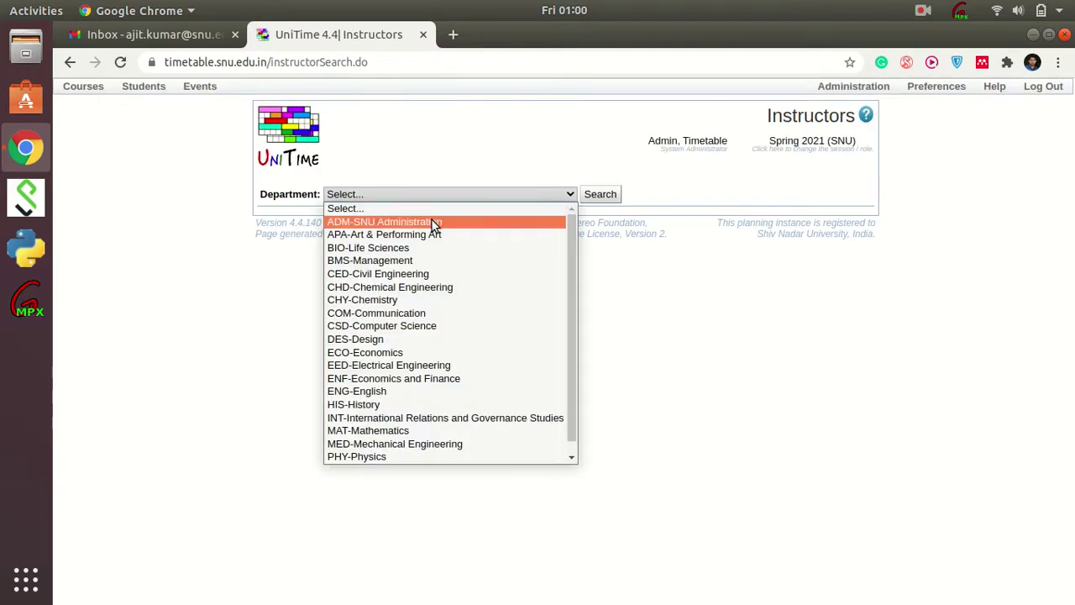
{"action": "left_click", "coordinate": [432, 221]}
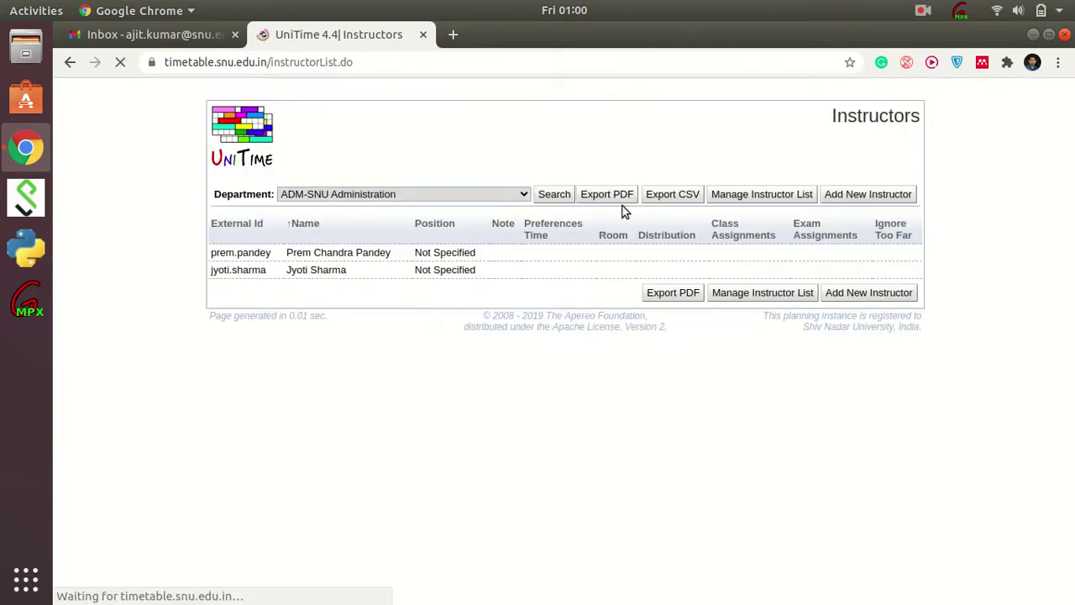
{"action": "left_click", "coordinate": [474, 196]}
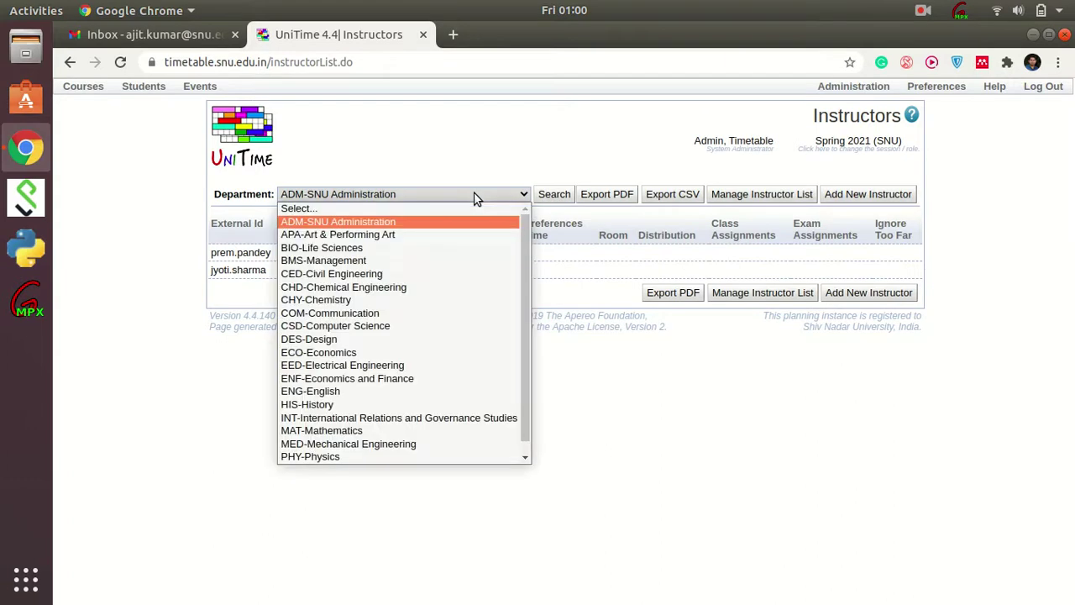
{"action": "left_click", "coordinate": [436, 235]}
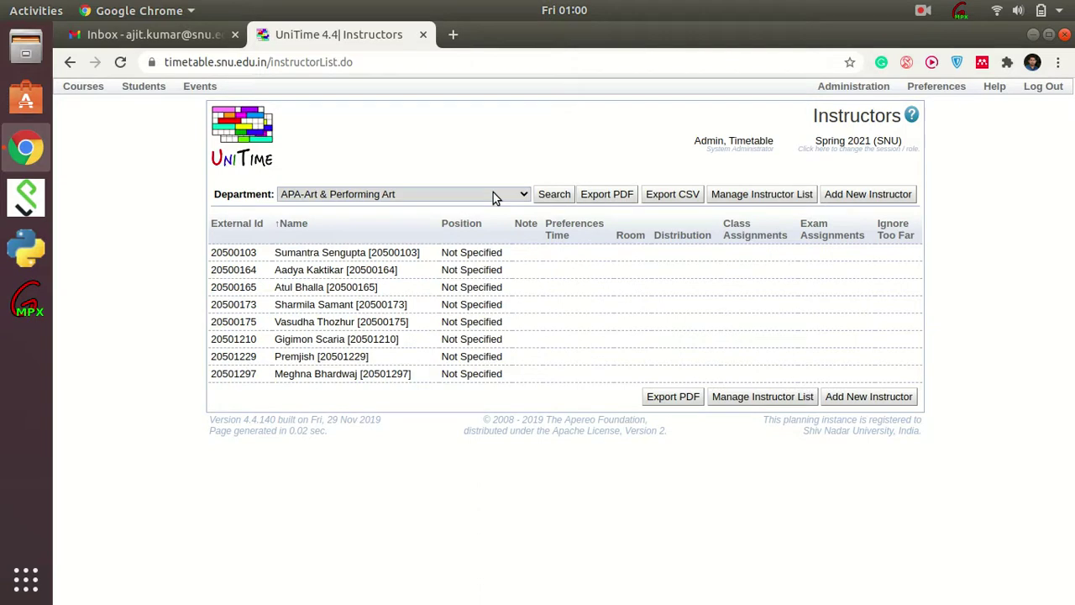
Switch the department to BIO-Life Sciences, then BMS-Management, and review its instructor list
{"action": "left_click", "coordinate": [493, 193]}
{"action": "left_click", "coordinate": [458, 246]}
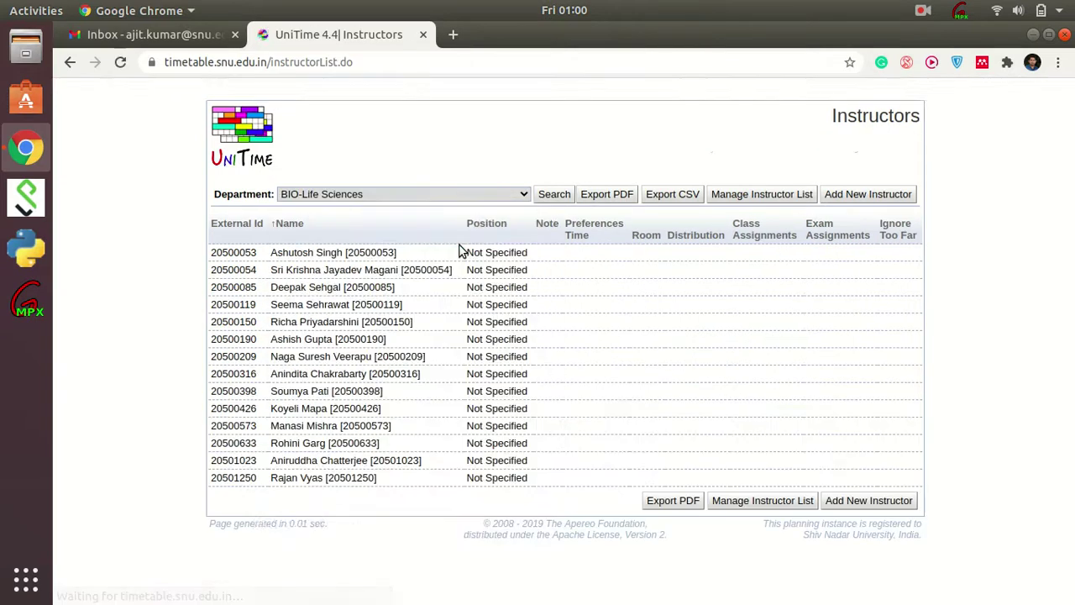
{"action": "left_click", "coordinate": [514, 194]}
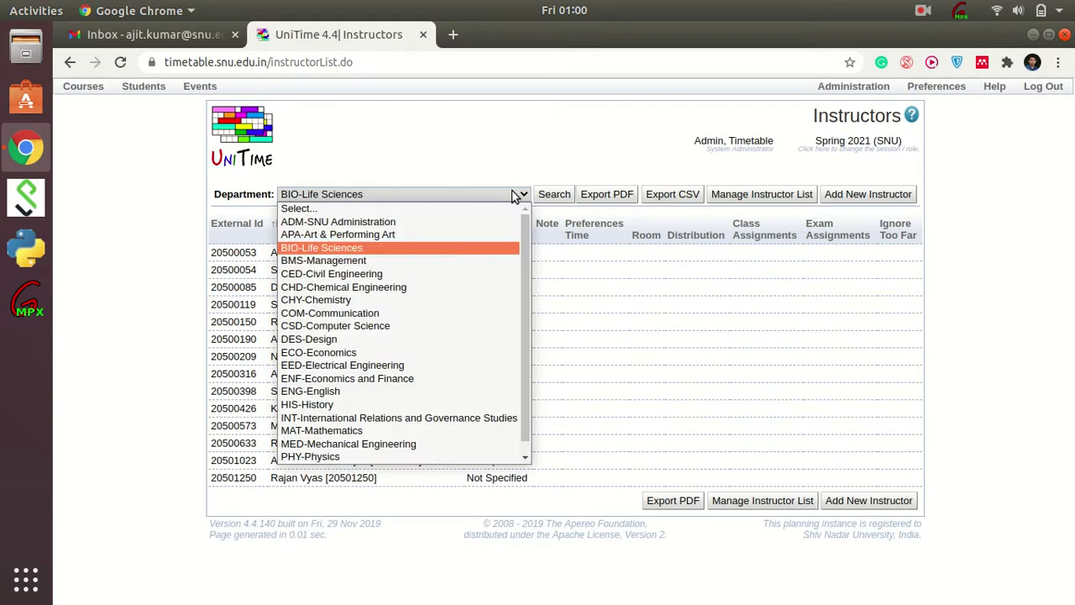
{"action": "left_click", "coordinate": [463, 260]}
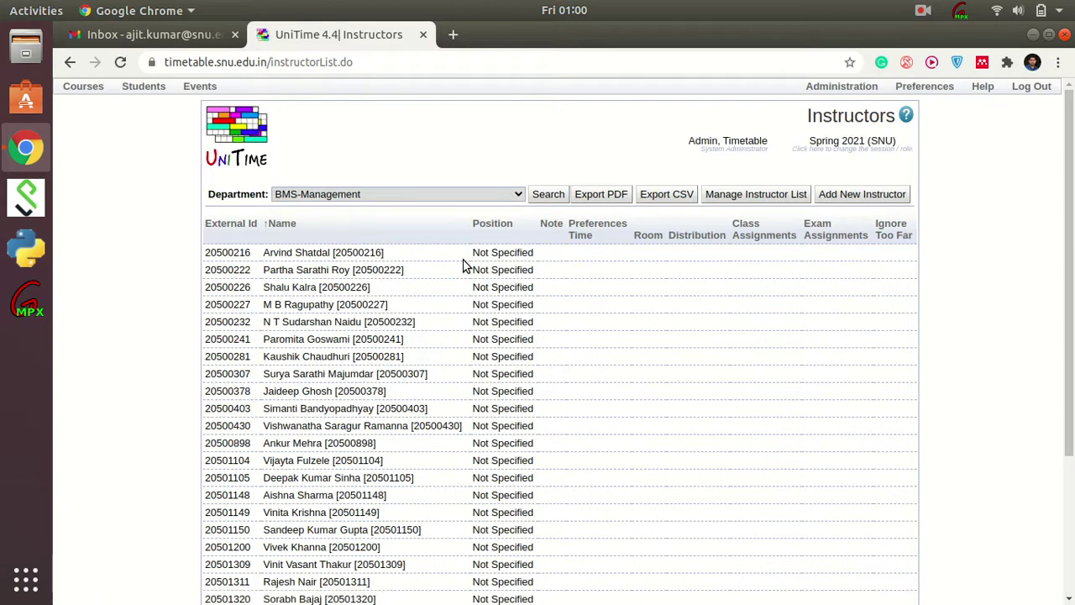
{"action": "scroll", "coordinate": [462, 265], "scroll_direction": "down", "scroll_amount": 5}
{"action": "scroll", "coordinate": [463, 266], "scroll_direction": "up", "scroll_amount": 3}
{"action": "left_click", "coordinate": [77, 89]}
{"action": "mouse_move", "coordinate": [103, 105]}
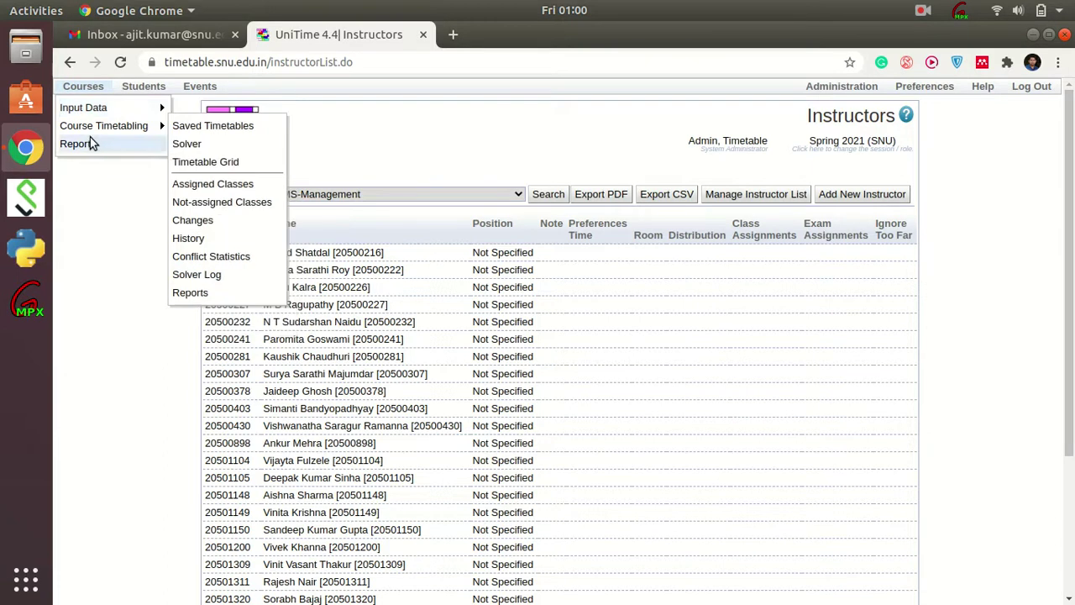
On Instructional Offerings, choose subject MAT and add a new course offering
{"action": "left_click", "coordinate": [93, 225]}
{"action": "left_click", "coordinate": [98, 88]}
{"action": "mouse_move", "coordinate": [64, 113]}
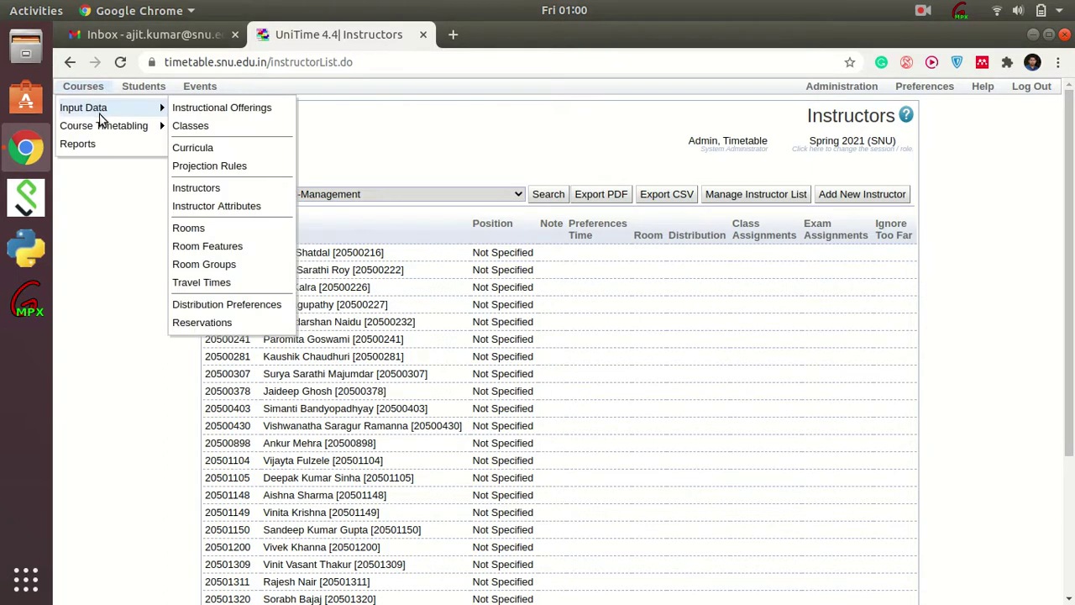
{"action": "left_click", "coordinate": [249, 109]}
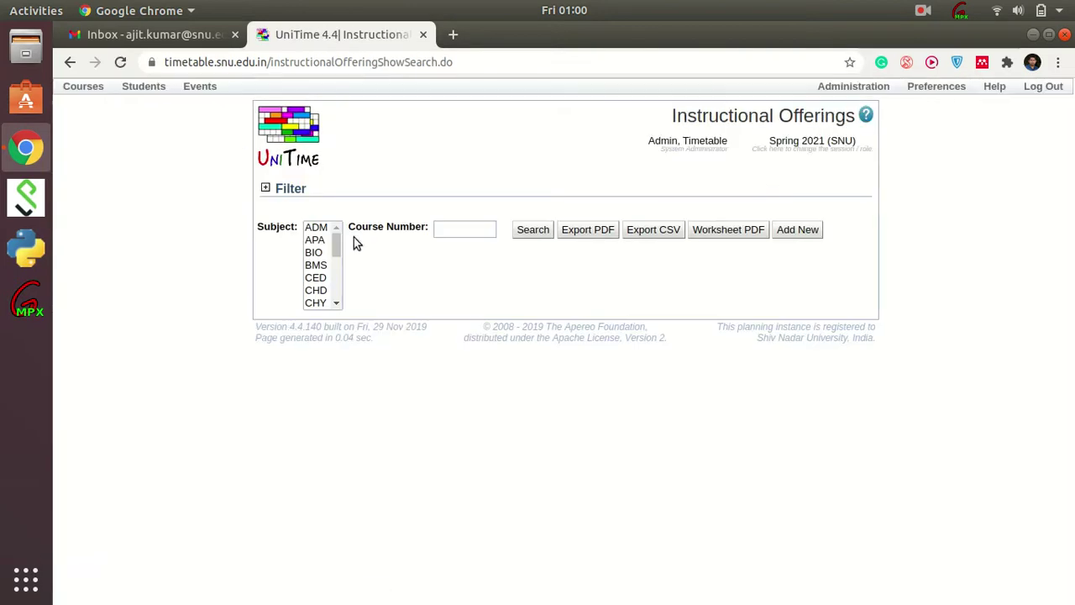
{"action": "left_click_drag", "start_coordinate": [334, 255], "coordinate": [341, 280]}
{"action": "left_click", "coordinate": [312, 266]}
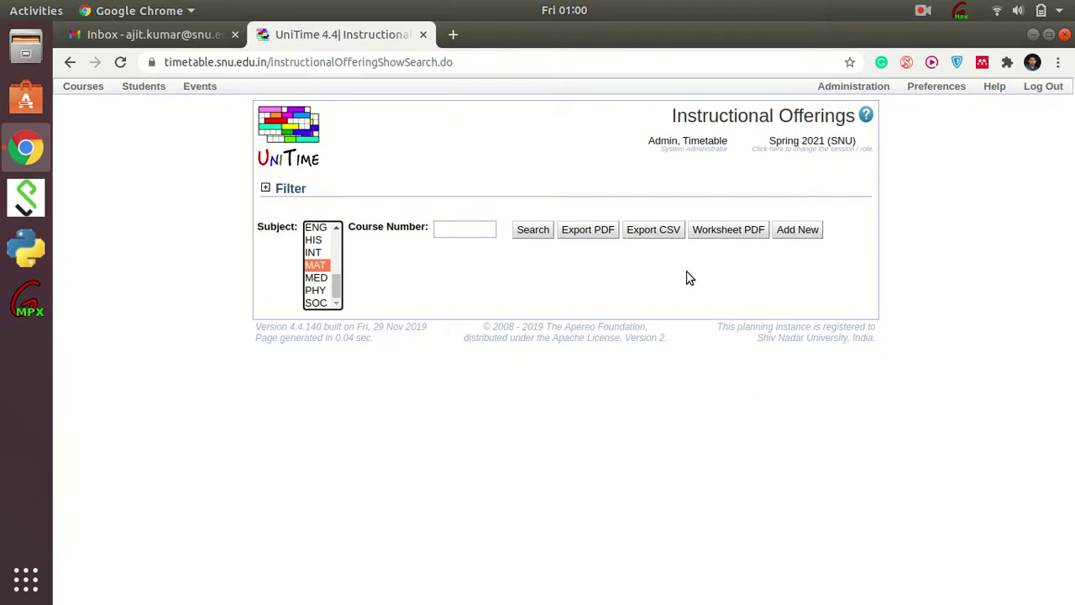
{"action": "left_click", "coordinate": [806, 232]}
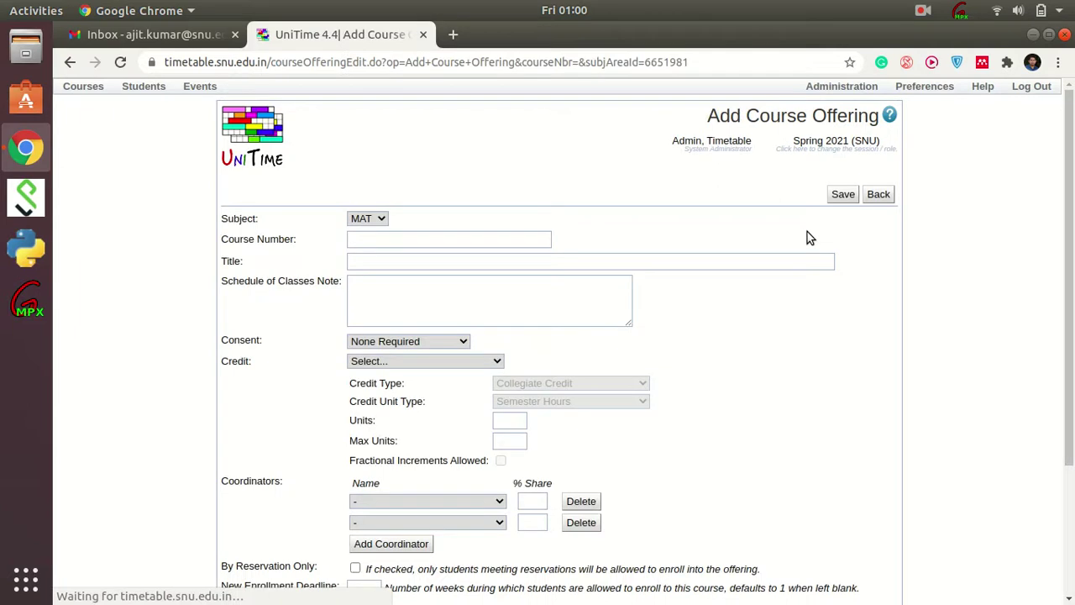
Enter course number MAT104 and title 'Mathematical Method 2'
{"action": "scroll", "coordinate": [807, 232], "scroll_direction": "down", "scroll_amount": 4}
{"action": "scroll", "coordinate": [807, 232], "scroll_direction": "up", "scroll_amount": 4}
{"action": "left_click", "coordinate": [440, 243]}
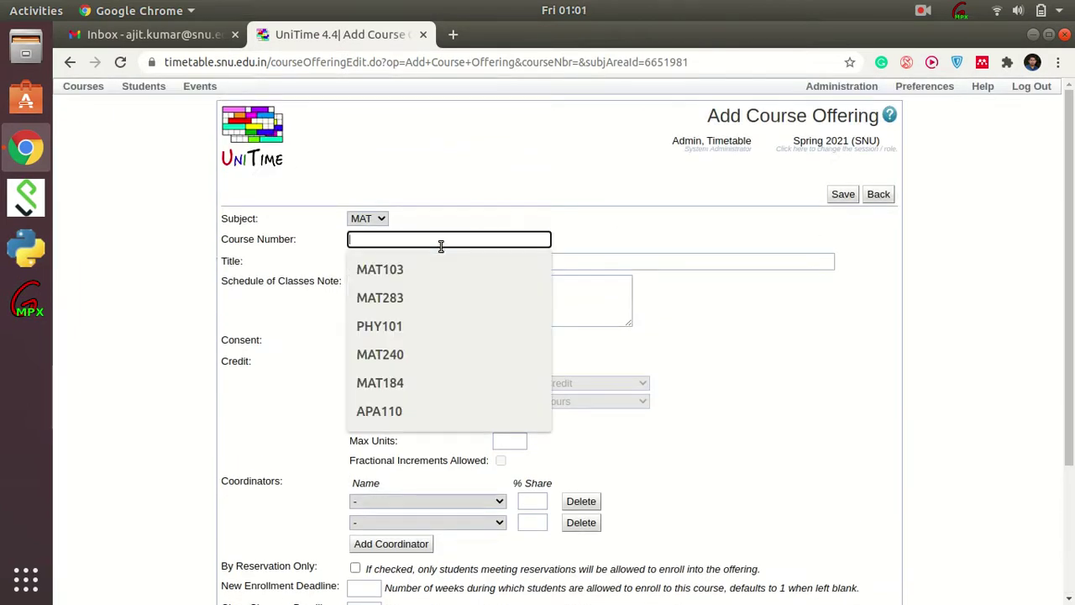
{"action": "type", "text": "MAT"}
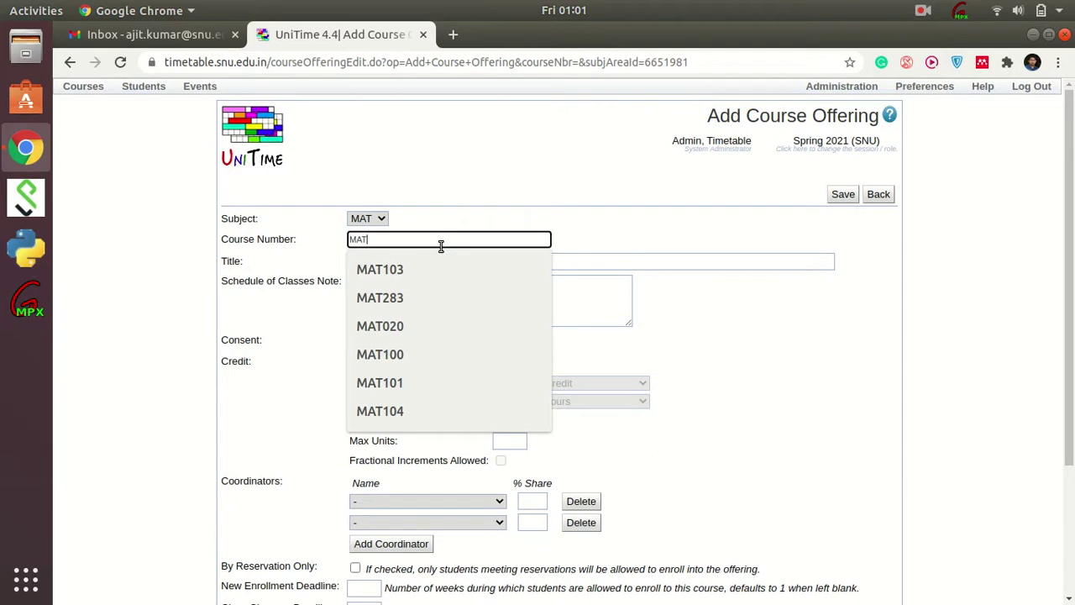
{"action": "type", "text": "104"}
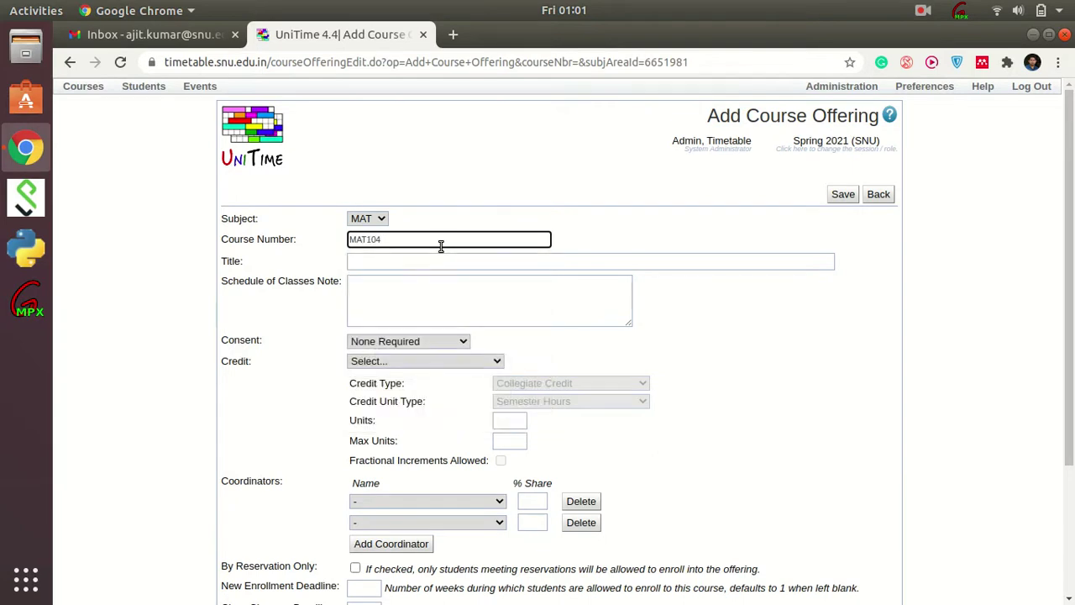
{"action": "left_click", "coordinate": [437, 261]}
{"action": "type", "text": "M"}
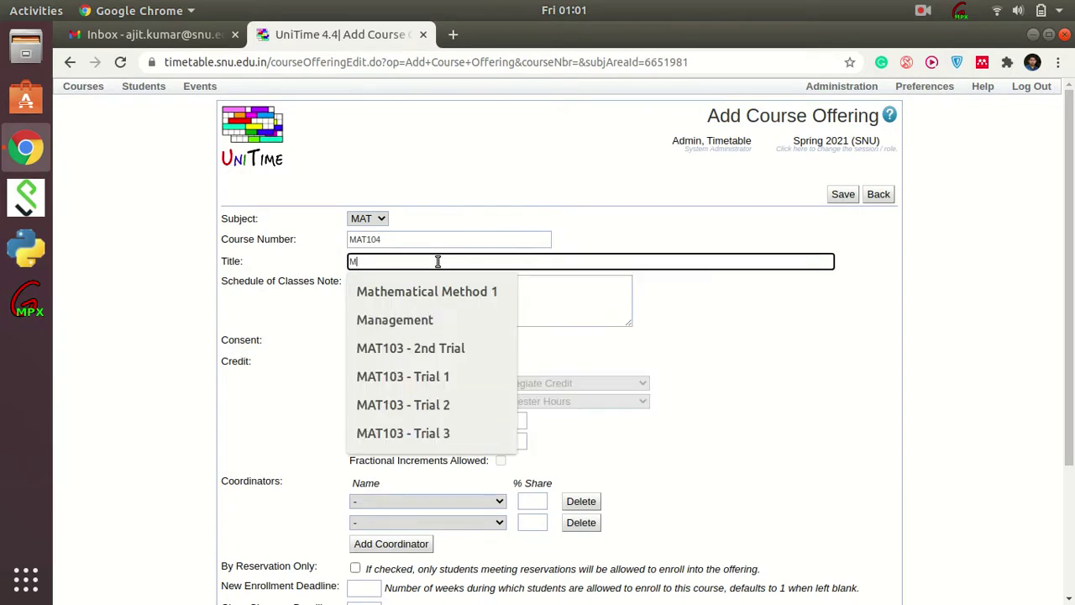
{"action": "type", "text": "athe"}
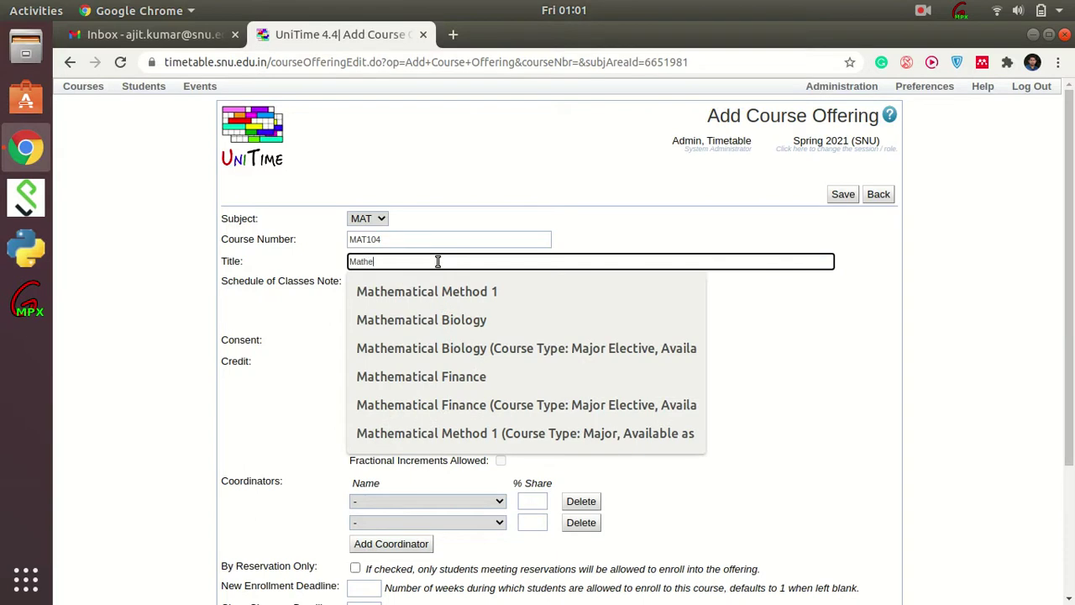
{"action": "type", "text": "matical Met"}
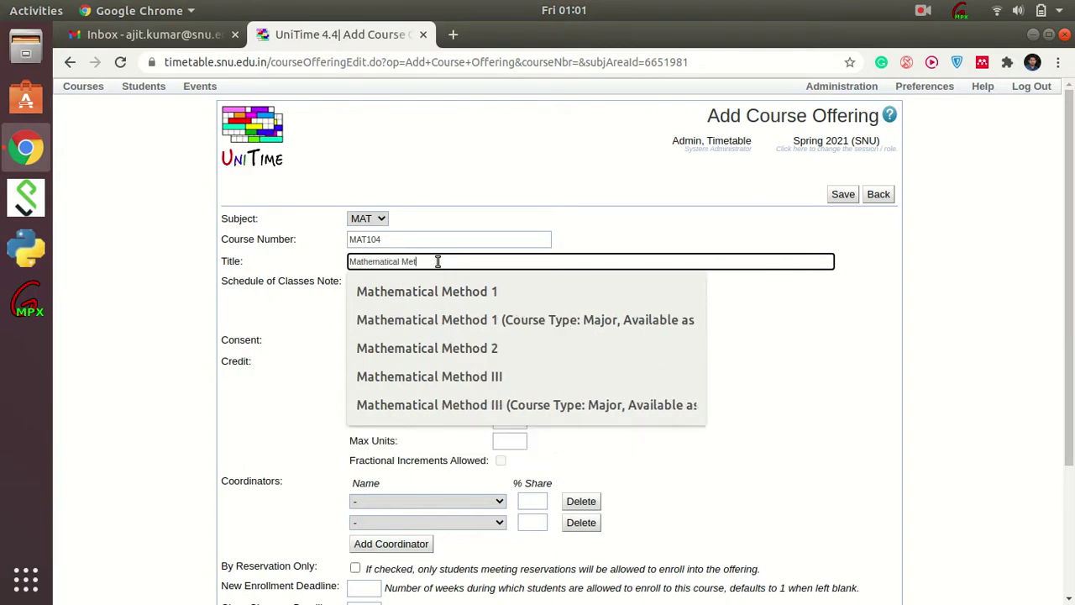
{"action": "type", "text": "hod 2"}
Assign an instructor as coordinator with a 100% share and add another coordinator slot
{"action": "scroll", "coordinate": [689, 314], "scroll_direction": "down", "scroll_amount": 3}
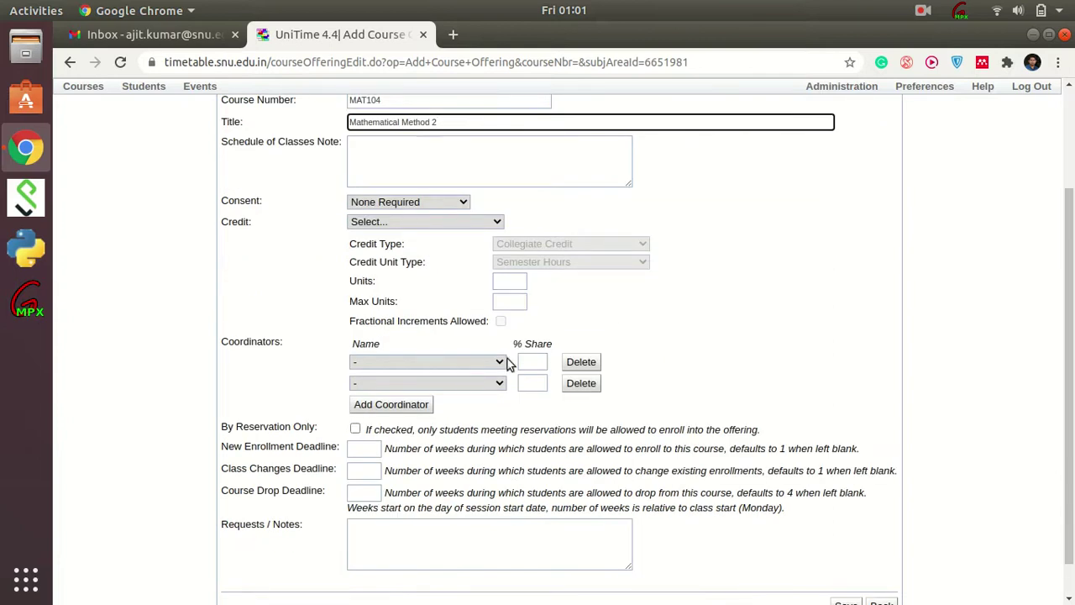
{"action": "left_click", "coordinate": [454, 362]}
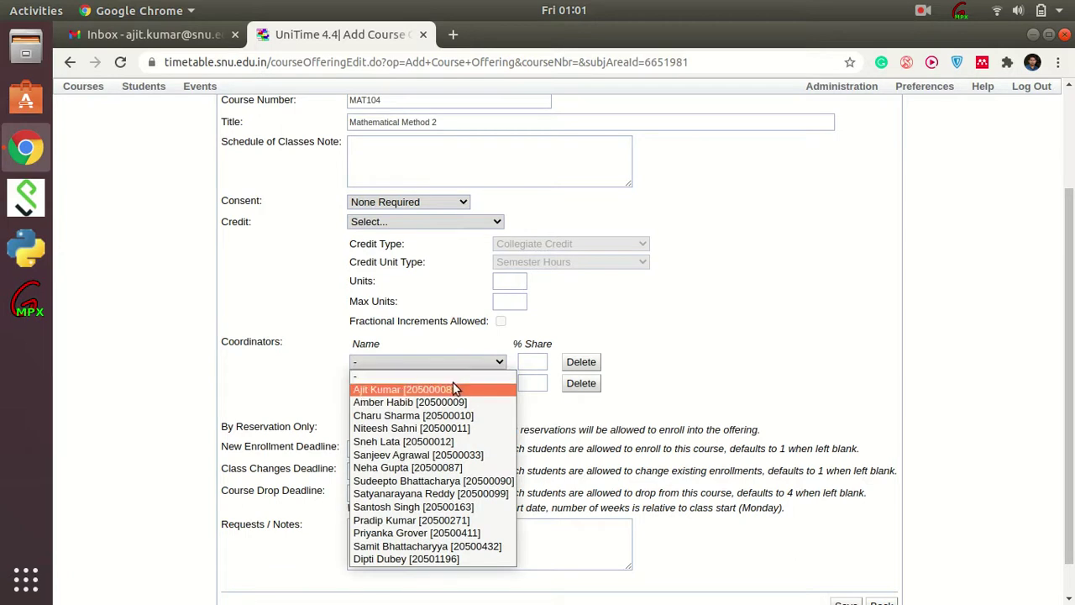
{"action": "left_click", "coordinate": [453, 389]}
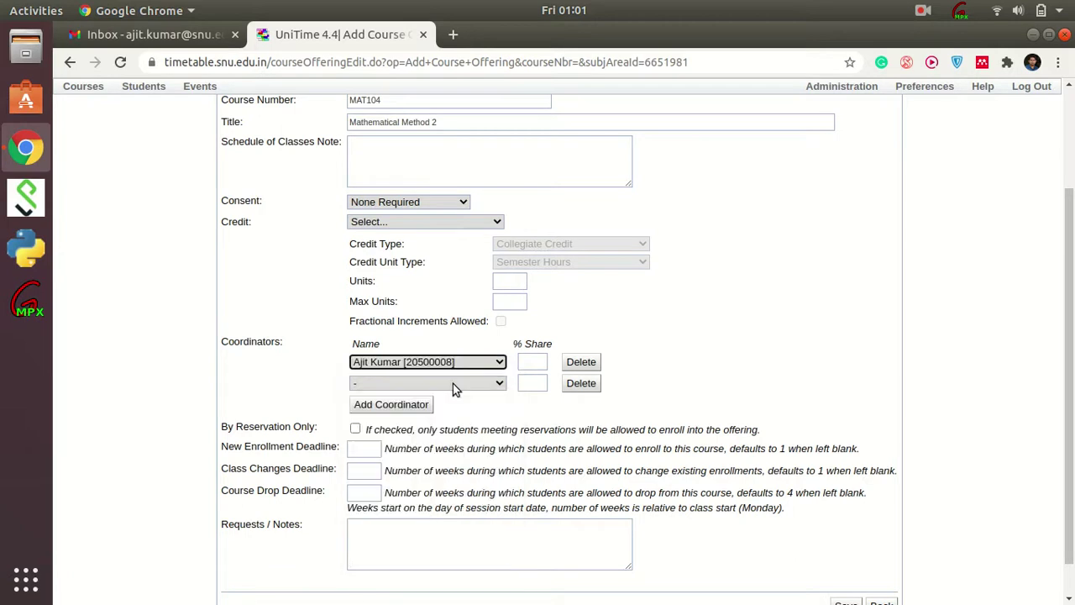
{"action": "left_click", "coordinate": [533, 362]}
{"action": "type", "text": "100"}
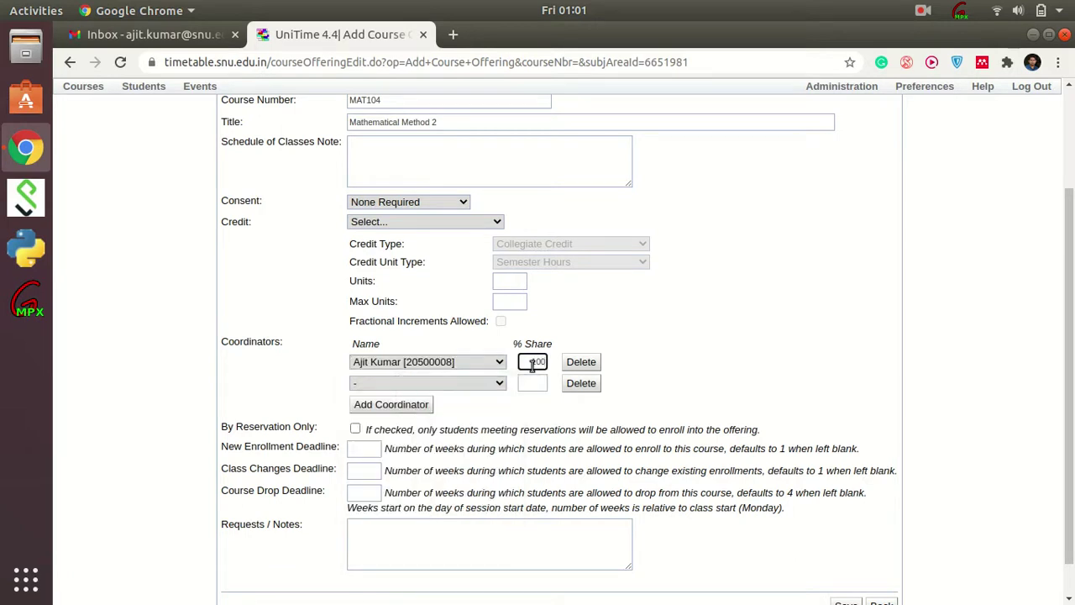
{"action": "scroll", "coordinate": [725, 348], "scroll_direction": "down", "scroll_amount": 1}
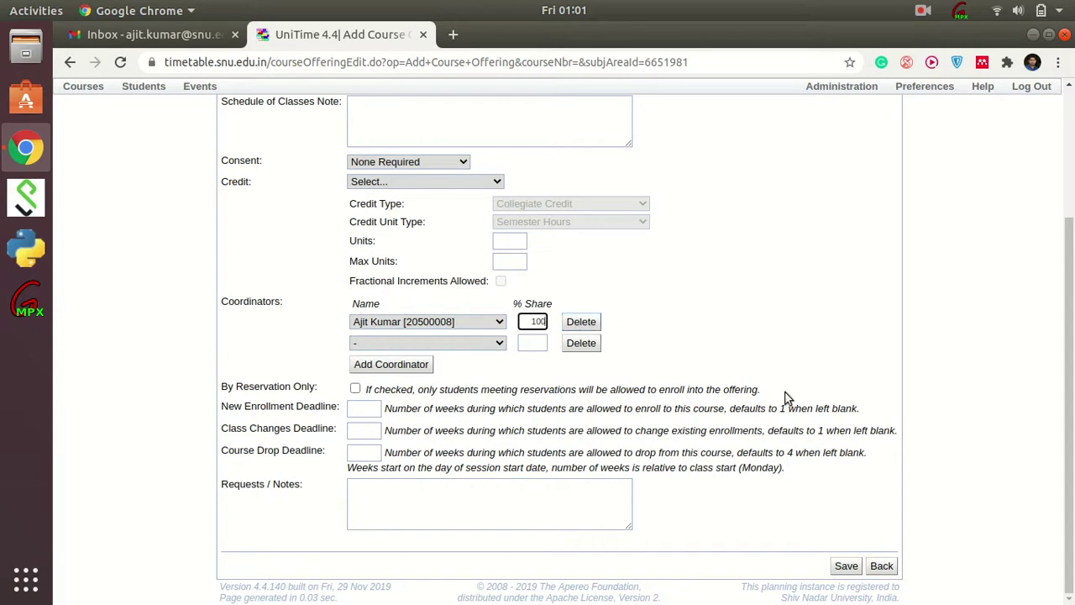
{"action": "left_click", "coordinate": [408, 367]}
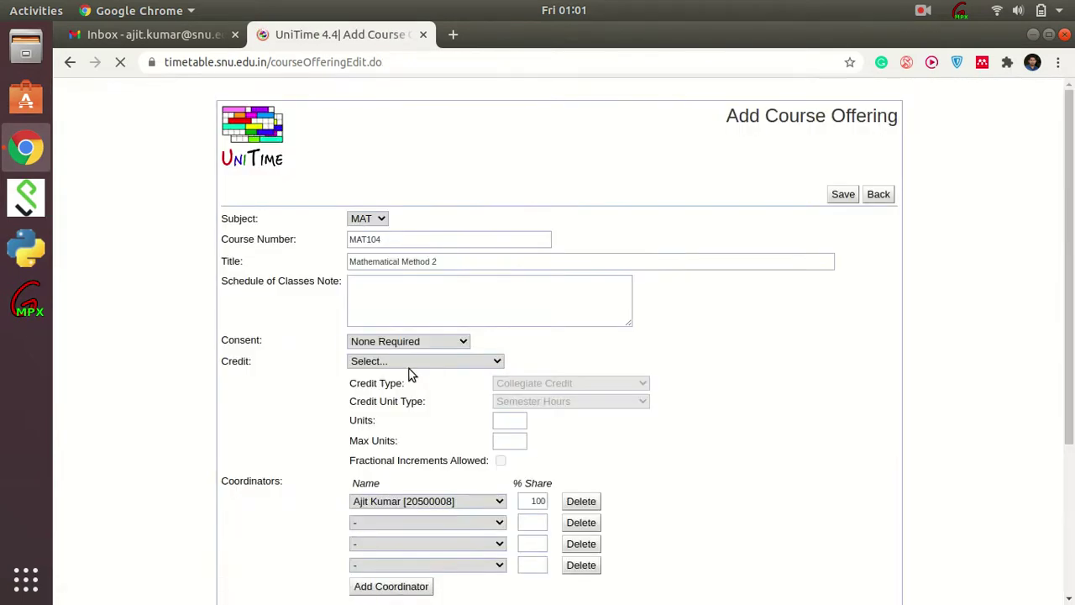
{"action": "scroll", "coordinate": [709, 504], "scroll_direction": "down", "scroll_amount": 5}
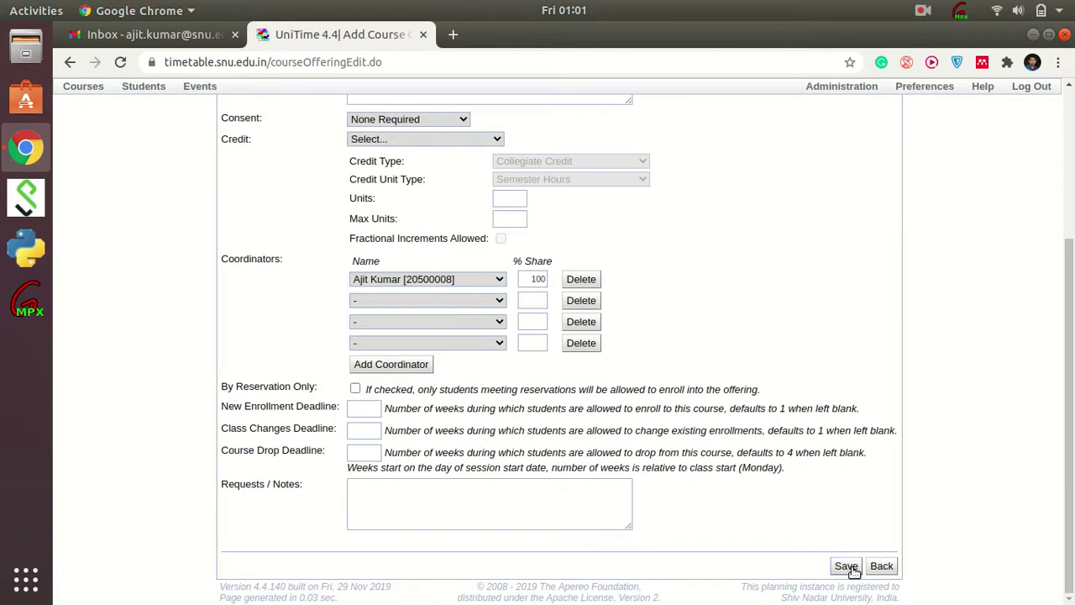
Save the MAT104 offering and begin adding its first configuration
{"action": "left_click", "coordinate": [846, 567]}
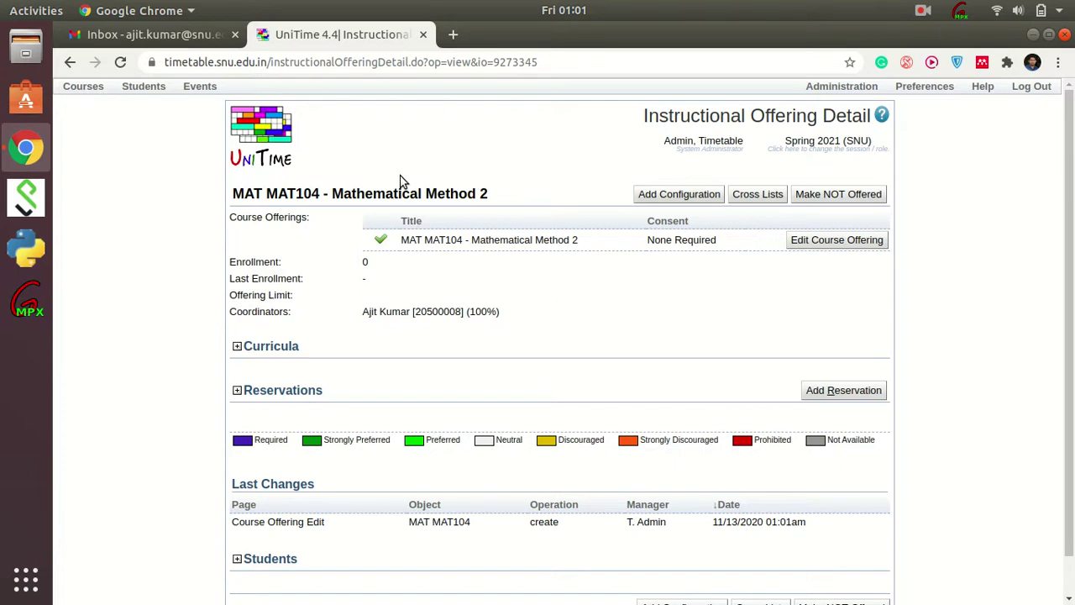
{"action": "left_click", "coordinate": [694, 196]}
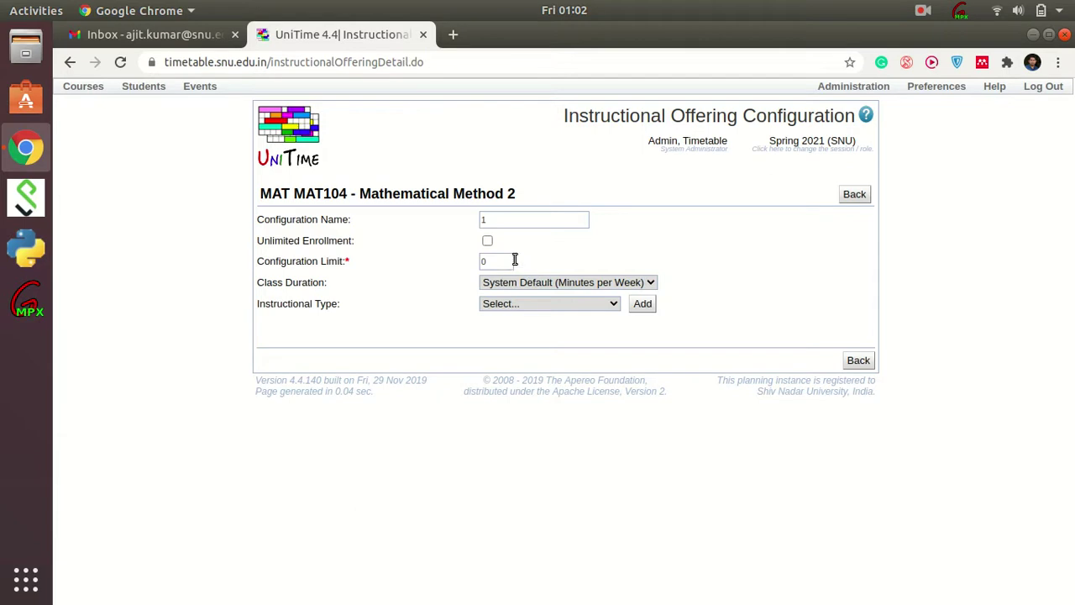
Set the configuration limit to 450 and add a Lecture subpart
{"action": "left_click", "coordinate": [502, 261]}
{"action": "key", "text": "BackSpace"}
{"action": "type", "text": "45"}
{"action": "left_click", "coordinate": [529, 285]}
{"action": "left_click", "coordinate": [689, 264]}
{"action": "left_click", "coordinate": [581, 304]}
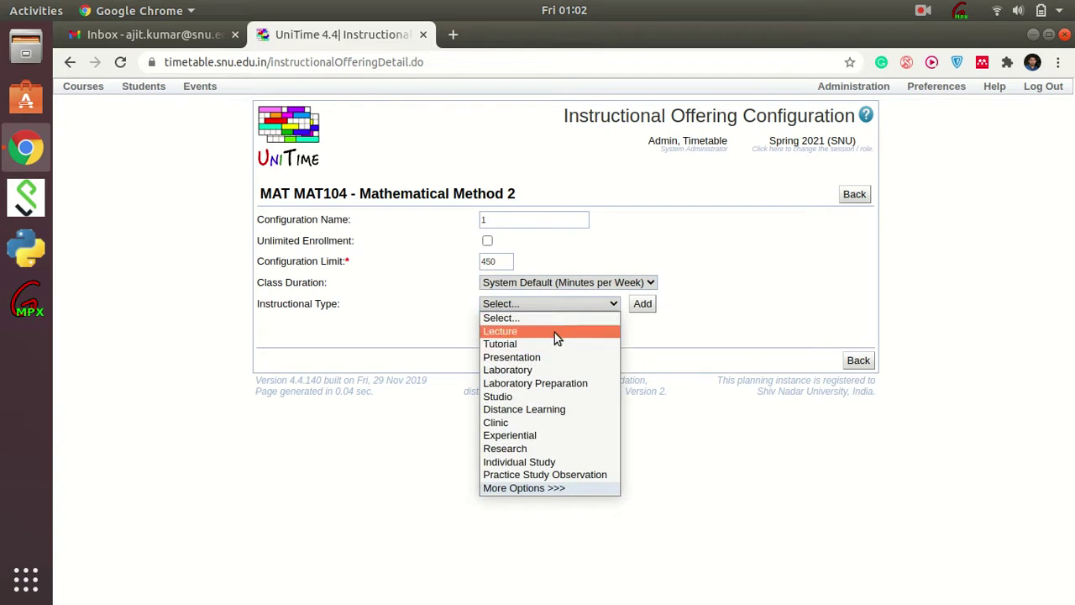
{"action": "left_click", "coordinate": [554, 331]}
{"action": "left_click", "coordinate": [644, 304]}
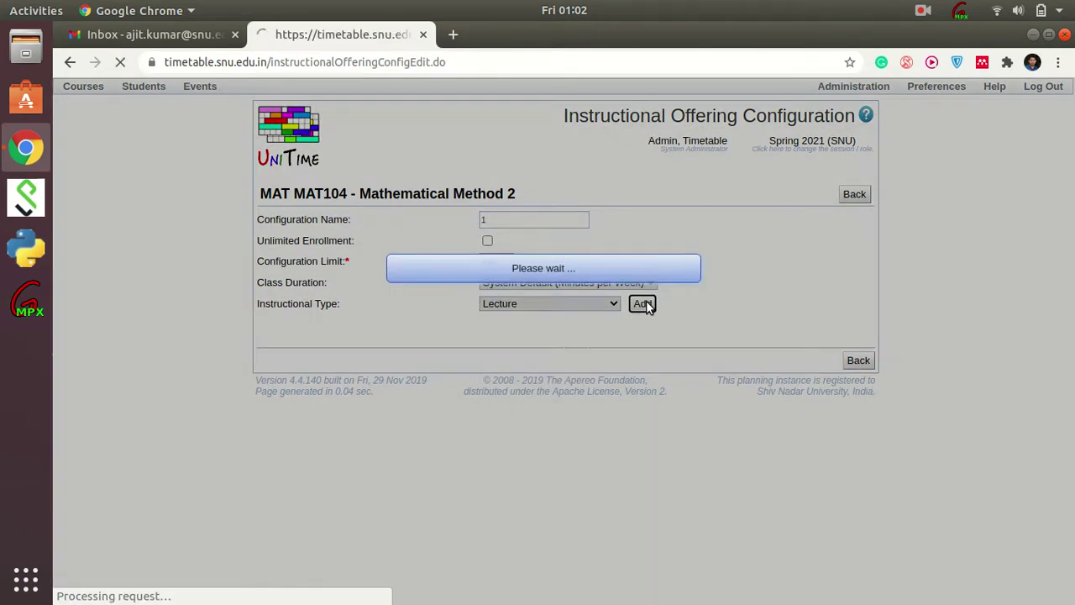
{"action": "left_click", "coordinate": [600, 307]}
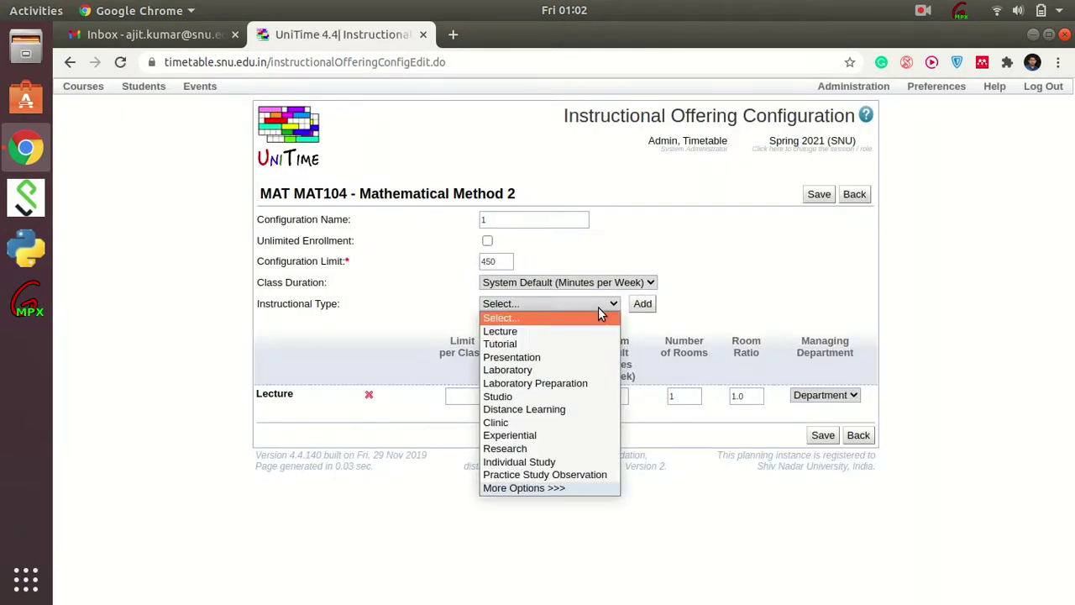
{"action": "left_click", "coordinate": [583, 336]}
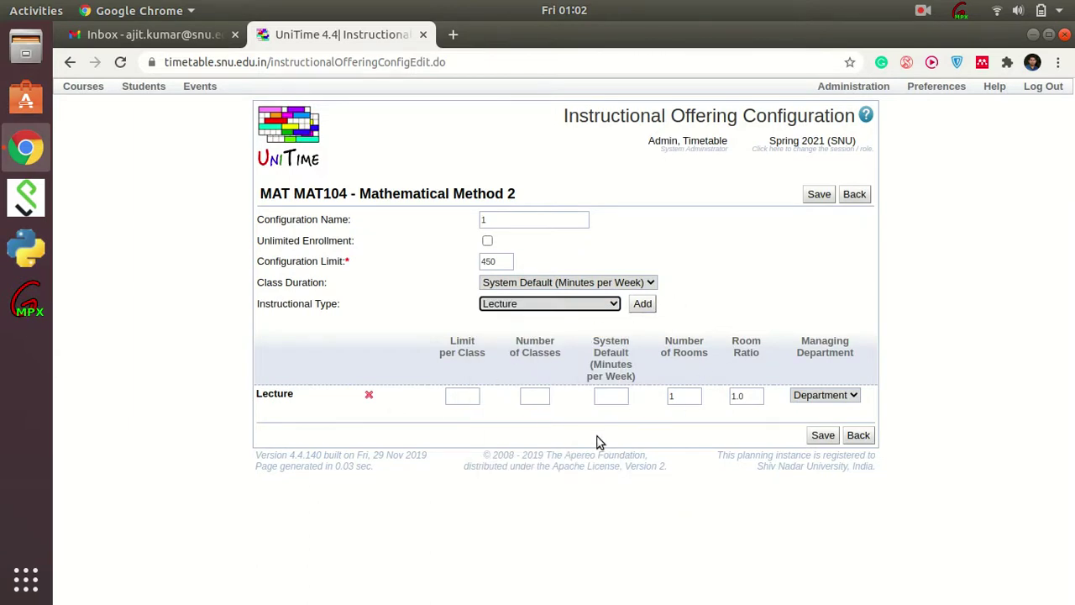
Give the Lecture 450 per class, 1 class and 180 minutes per week
{"action": "left_click", "coordinate": [467, 395]}
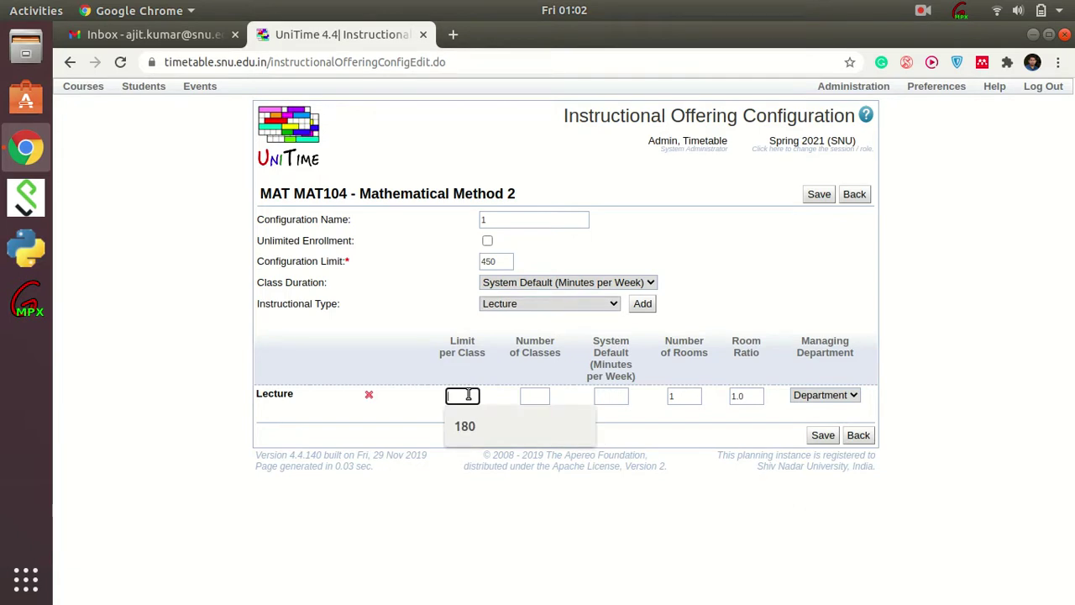
{"action": "type", "text": "450"}
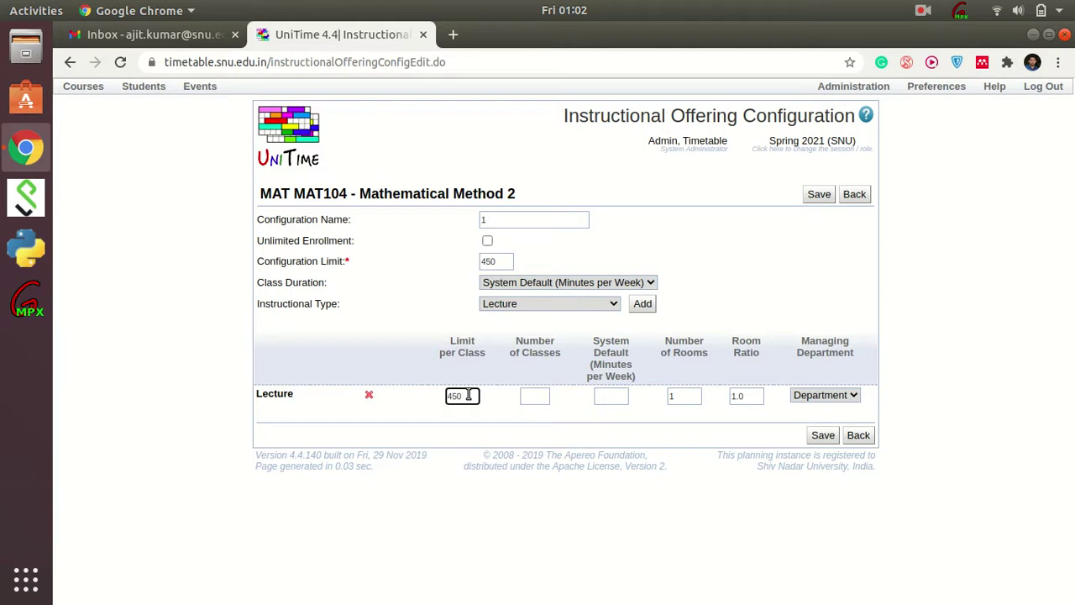
{"action": "key", "text": "Tab"}
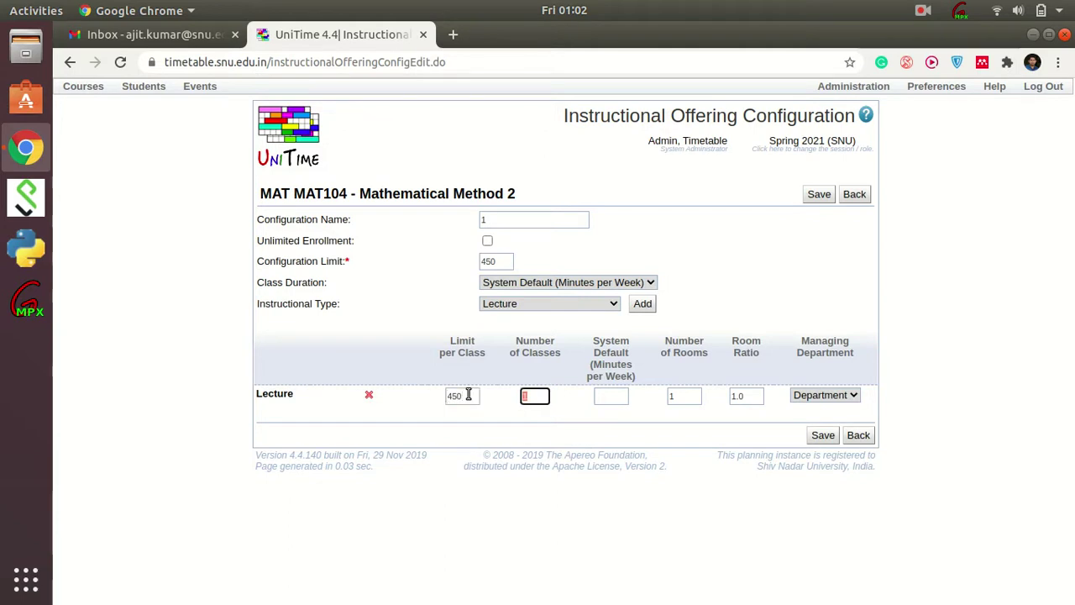
{"action": "left_click", "coordinate": [463, 395]}
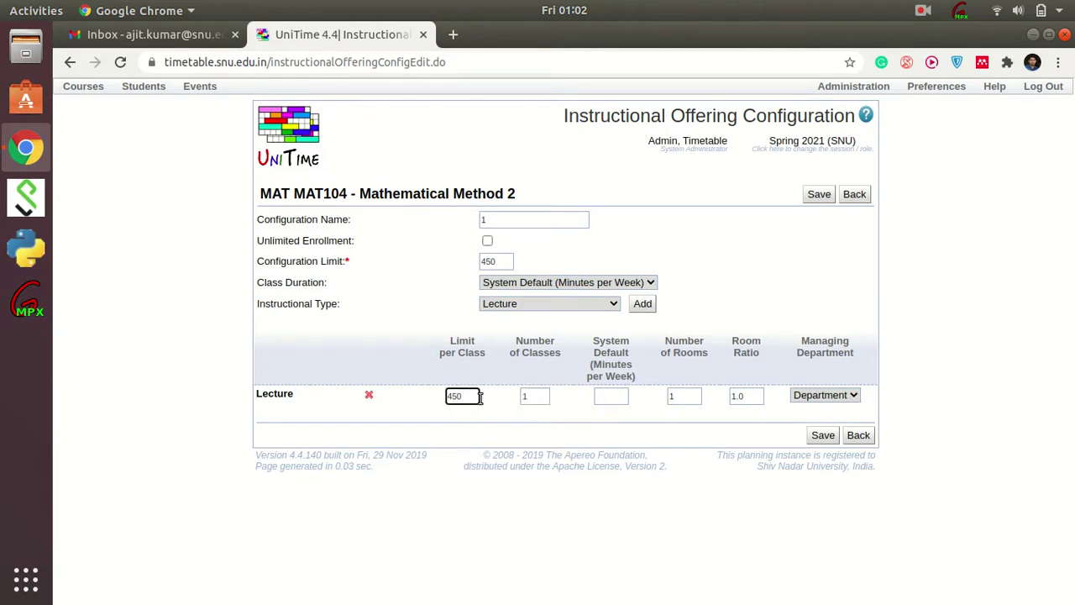
{"action": "key", "text": "Tab"}
{"action": "left_click", "coordinate": [614, 401]}
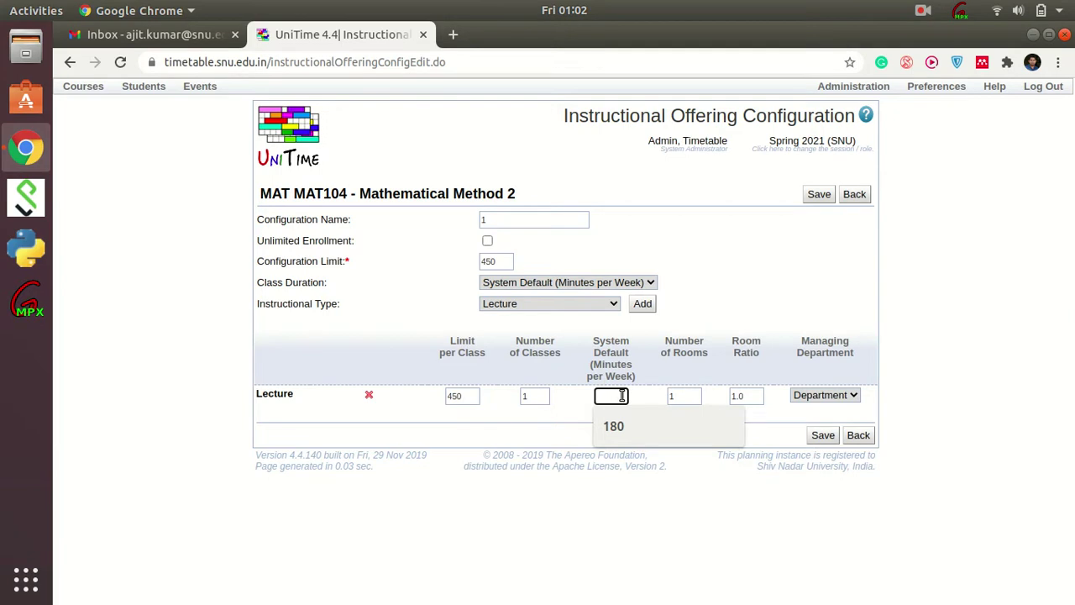
{"action": "type", "text": "180"}
{"action": "key", "text": "Tab"}
{"action": "key", "text": "Tab"}
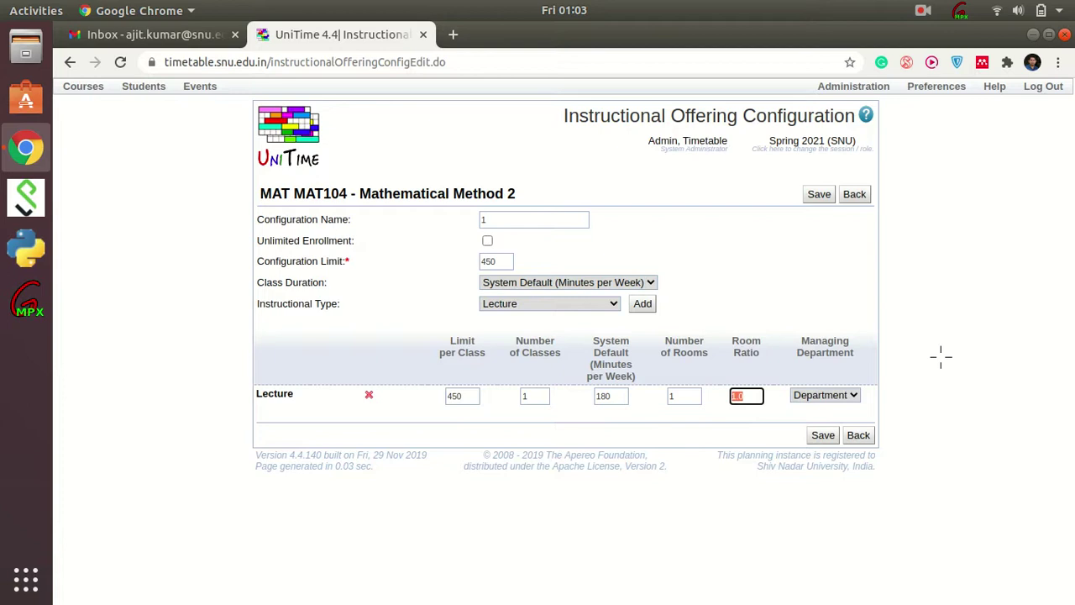
{"action": "mouse_move", "coordinate": [870, 357]}
{"action": "left_mouse_down"}
{"action": "mouse_move", "coordinate": [664, 312]}
{"action": "mouse_move", "coordinate": [412, 309]}
{"action": "mouse_move", "coordinate": [214, 430]}
{"action": "mouse_move", "coordinate": [519, 486]}
{"action": "mouse_move", "coordinate": [941, 437]}
{"action": "mouse_move", "coordinate": [911, 363]}
{"action": "left_mouse_up"}
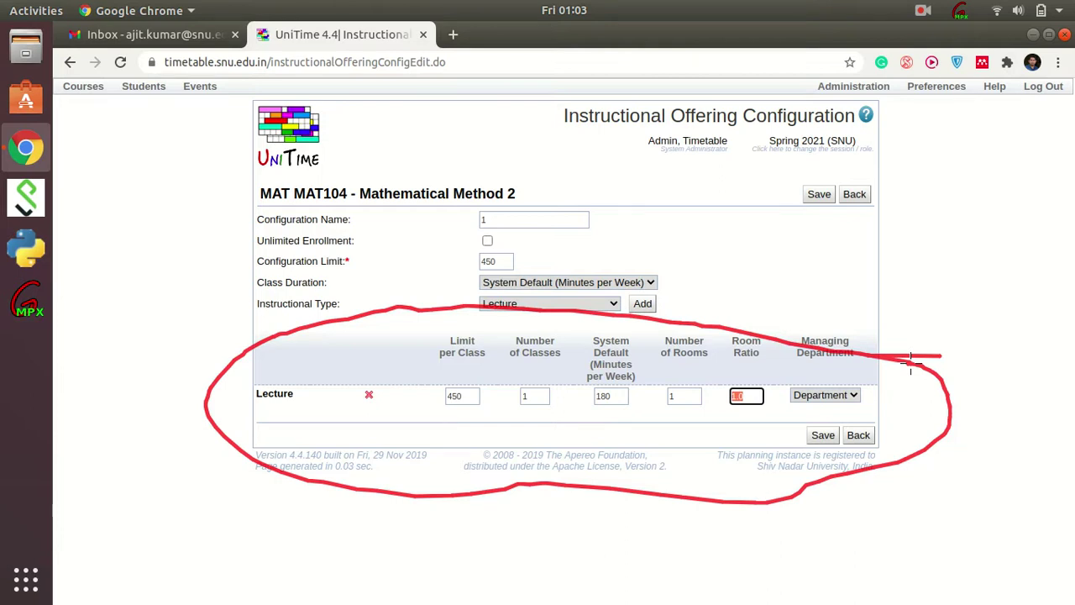
{"action": "key", "text": "shift+F9"}
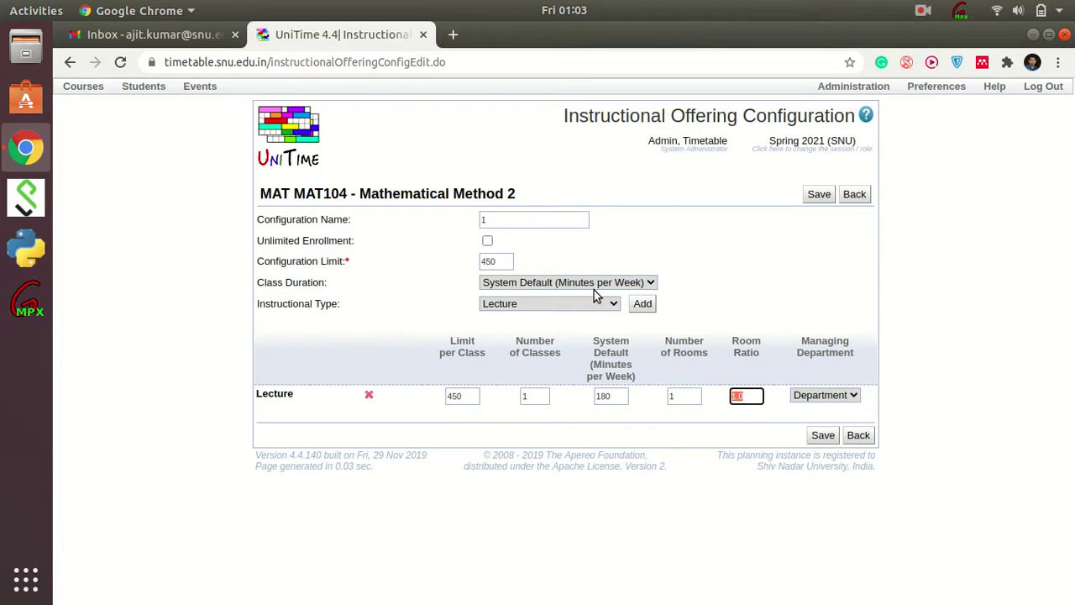
Add a Tutorial subpart to the MAT104 configuration
{"action": "left_click", "coordinate": [614, 304]}
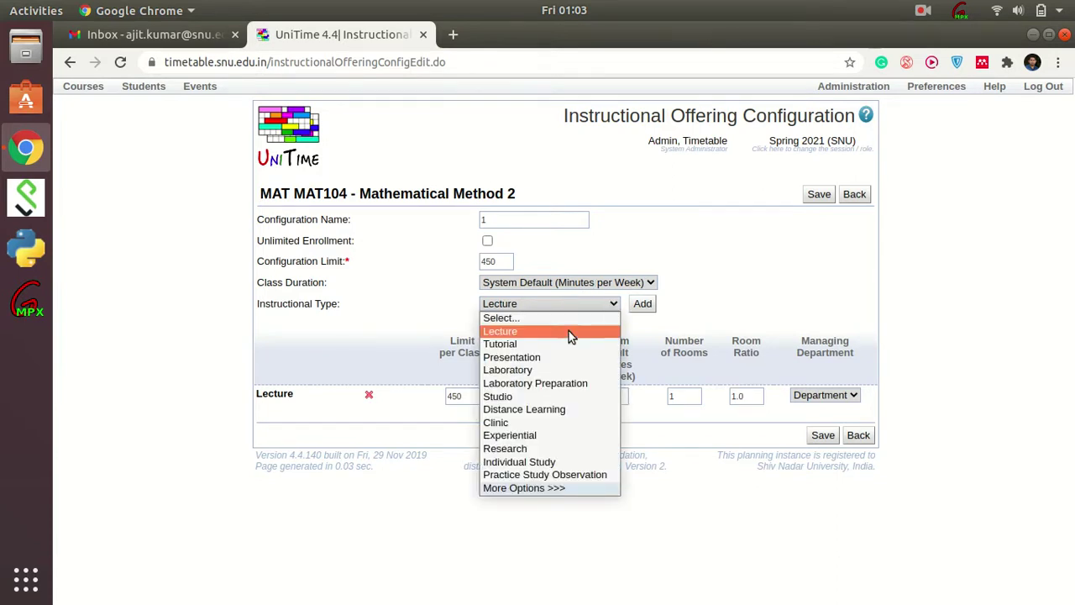
{"action": "left_click", "coordinate": [598, 306]}
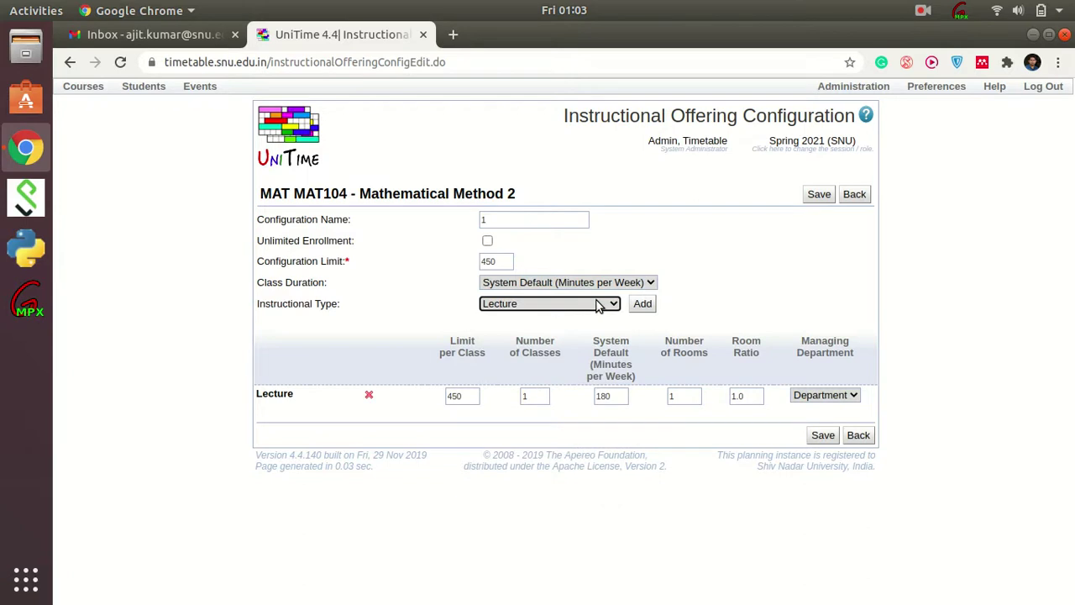
{"action": "left_click", "coordinate": [598, 306]}
{"action": "left_click", "coordinate": [567, 345]}
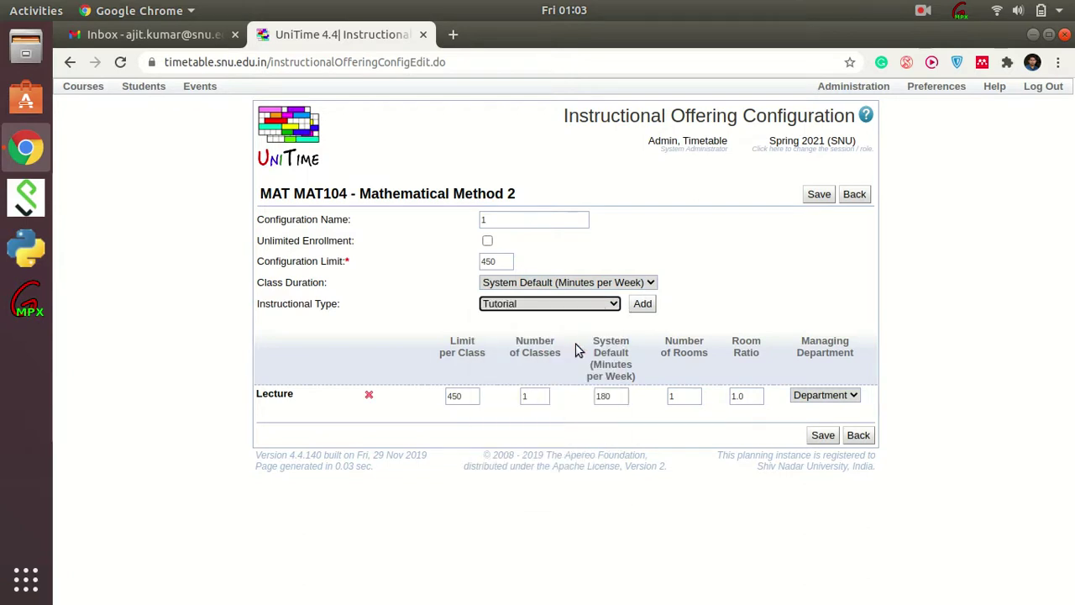
{"action": "left_click", "coordinate": [644, 305]}
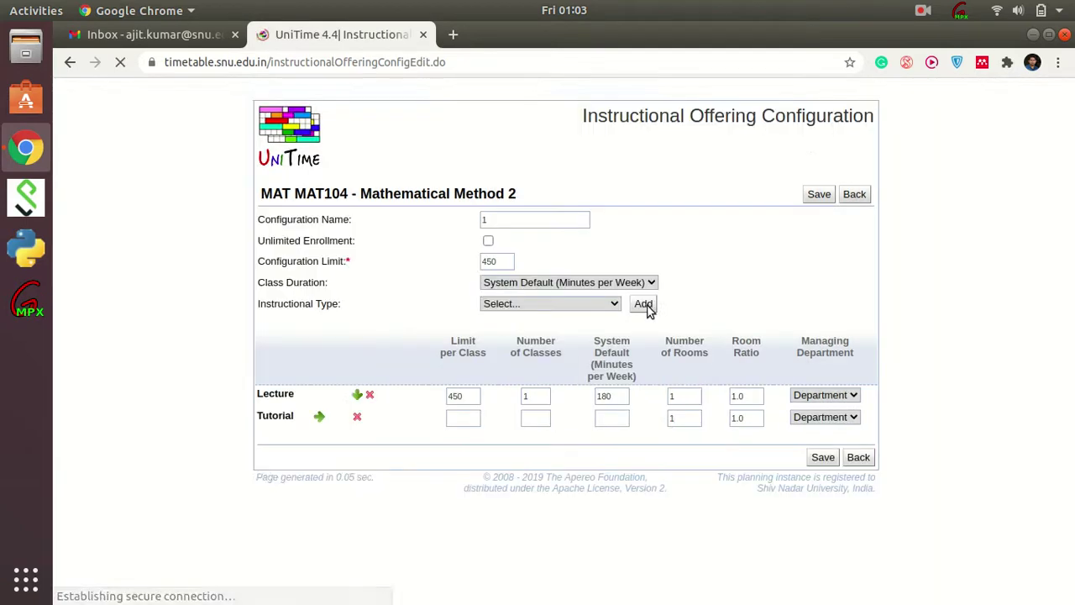
Give the Tutorial 30 per class, 15 classes and 60 minutes per week
{"action": "left_click", "coordinate": [468, 417]}
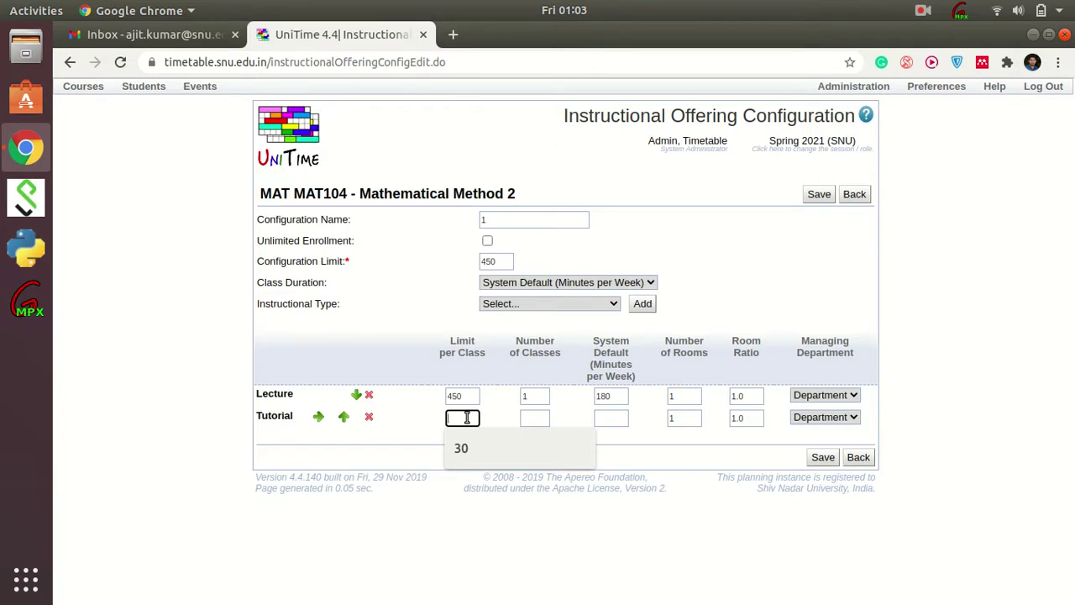
{"action": "type", "text": "30"}
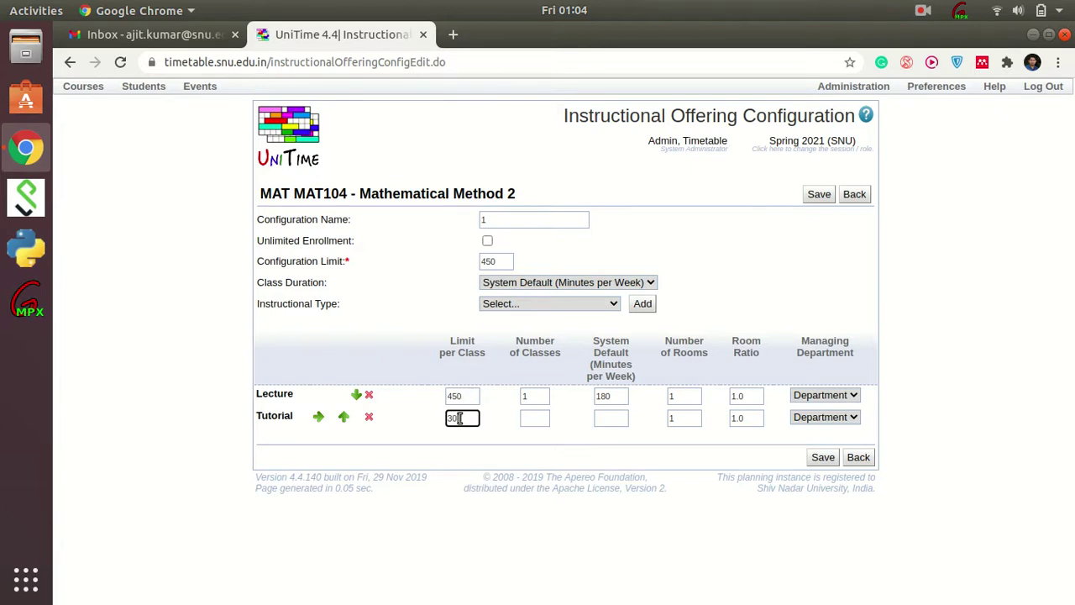
{"action": "left_click", "coordinate": [542, 413]}
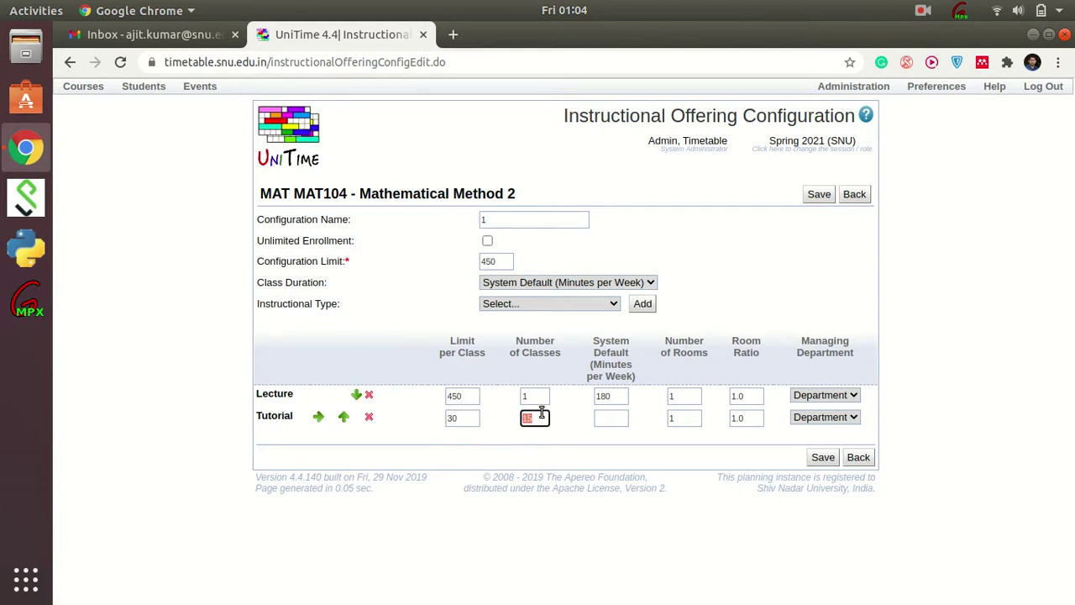
{"action": "left_click", "coordinate": [608, 417]}
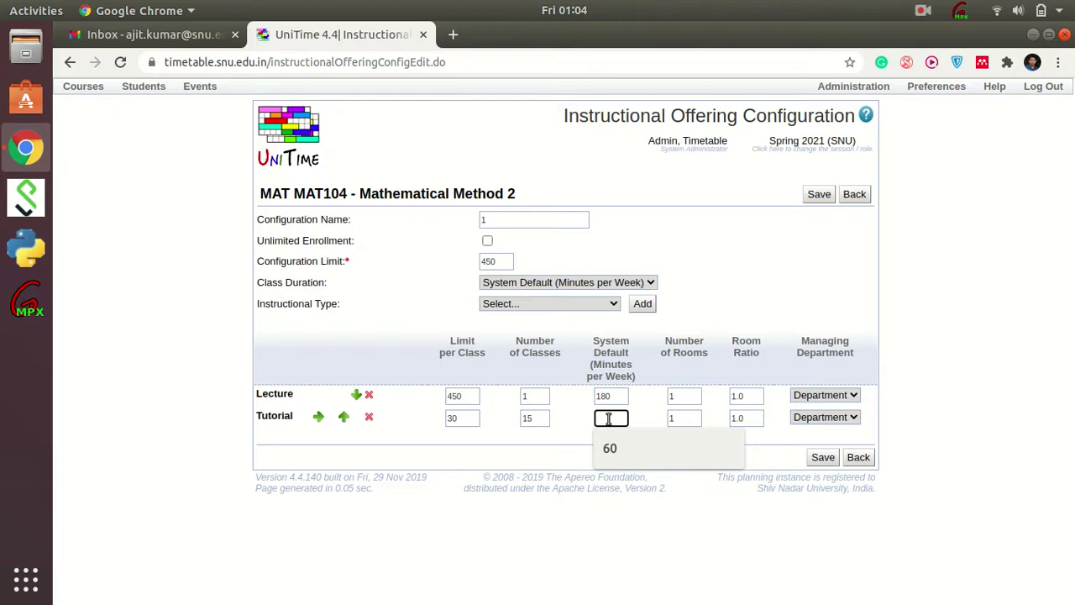
{"action": "type", "text": "60"}
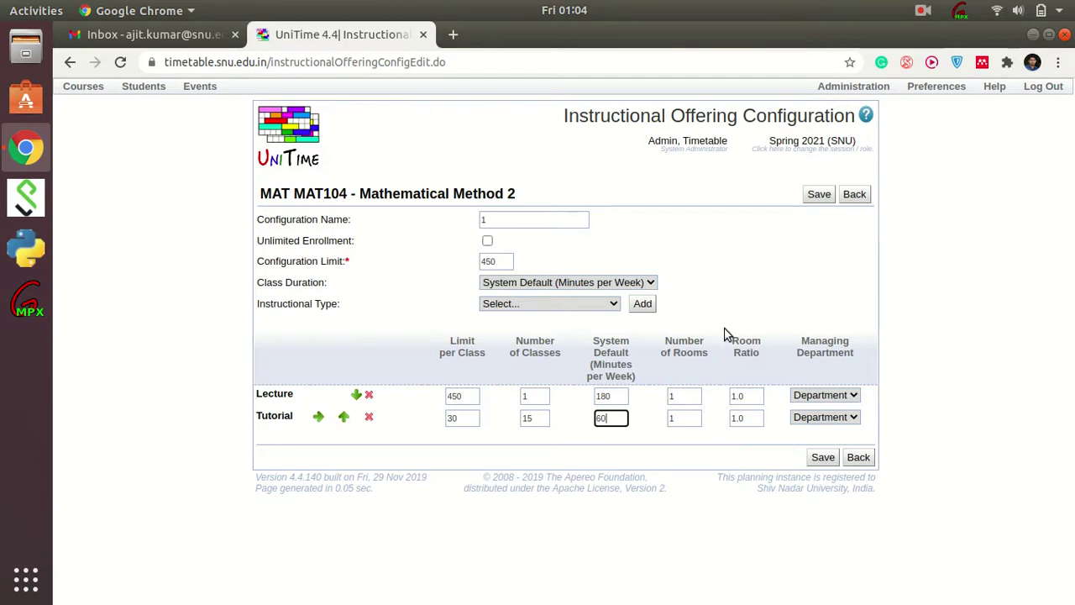
{"action": "left_click_drag", "start_coordinate": [503, 260], "coordinate": [476, 265]}
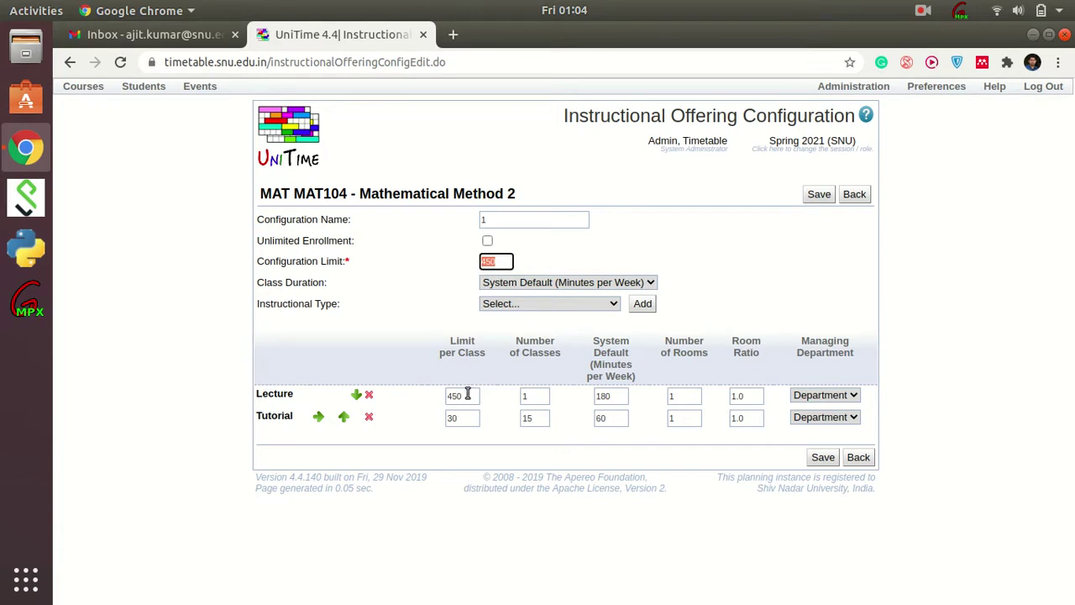
{"action": "left_click_drag", "start_coordinate": [470, 394], "coordinate": [451, 395]}
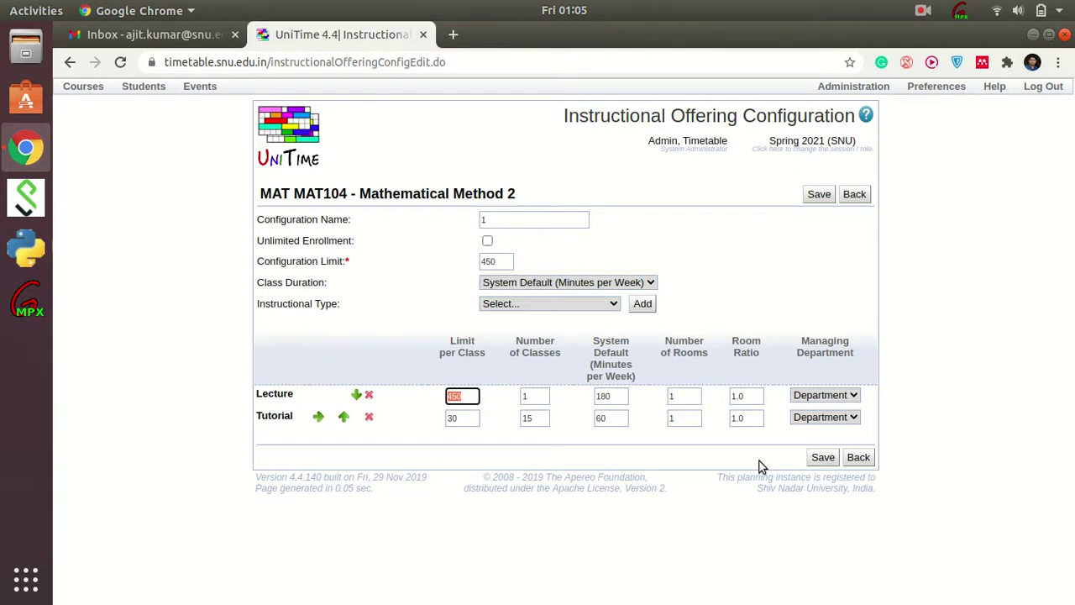
Save the configuration and open the Lecture subpart's Scheduling Subpart Detail in Configuration 1
{"action": "left_click", "coordinate": [823, 458]}
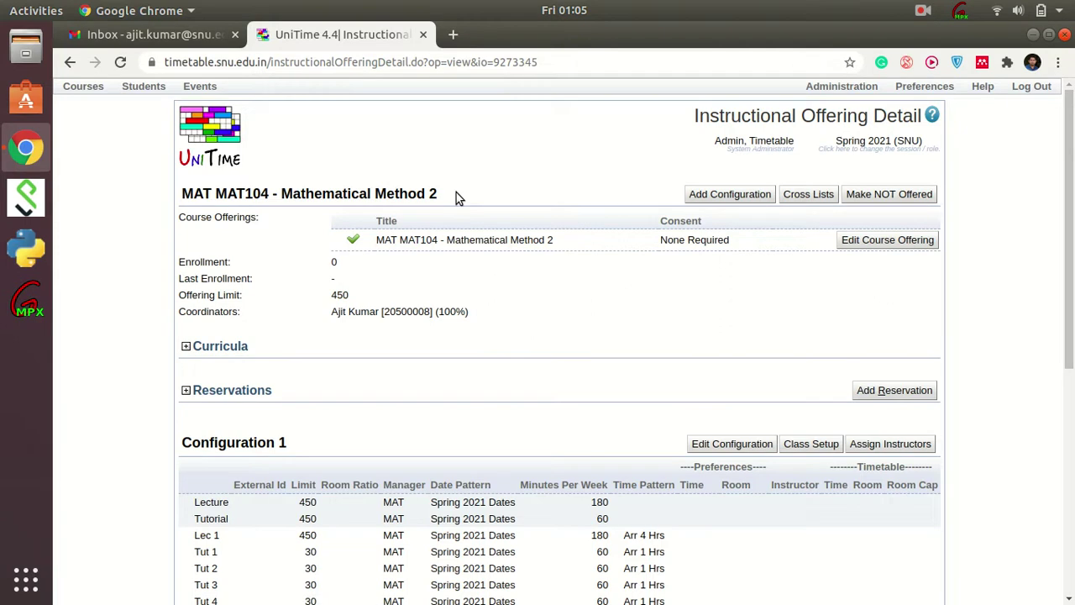
{"action": "scroll", "coordinate": [492, 416], "scroll_direction": "down", "scroll_amount": 4}
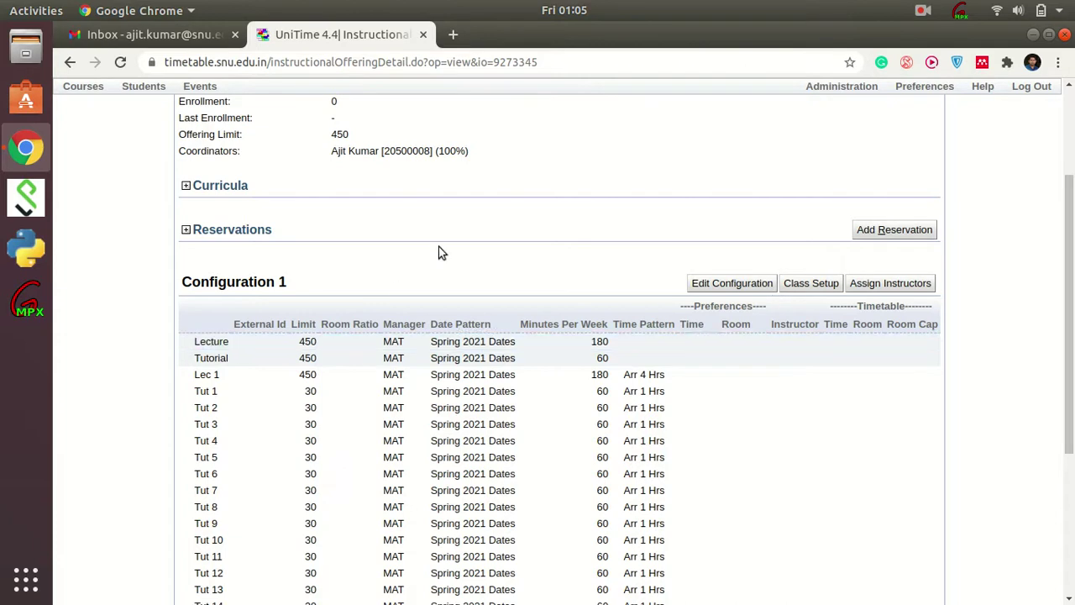
{"action": "scroll", "coordinate": [403, 277], "scroll_direction": "down", "scroll_amount": 3}
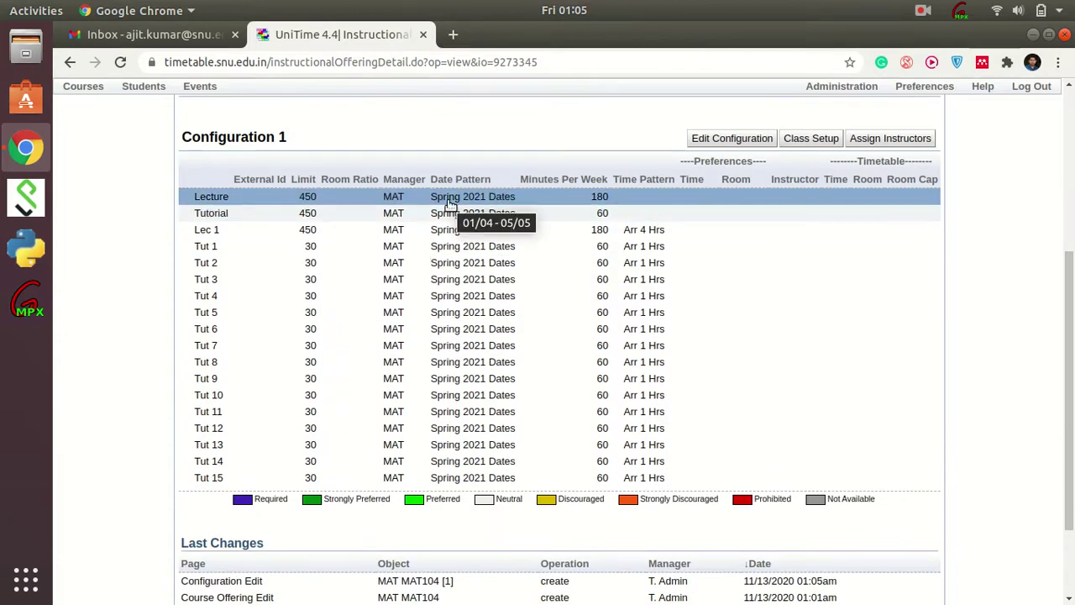
{"action": "left_click", "coordinate": [500, 195]}
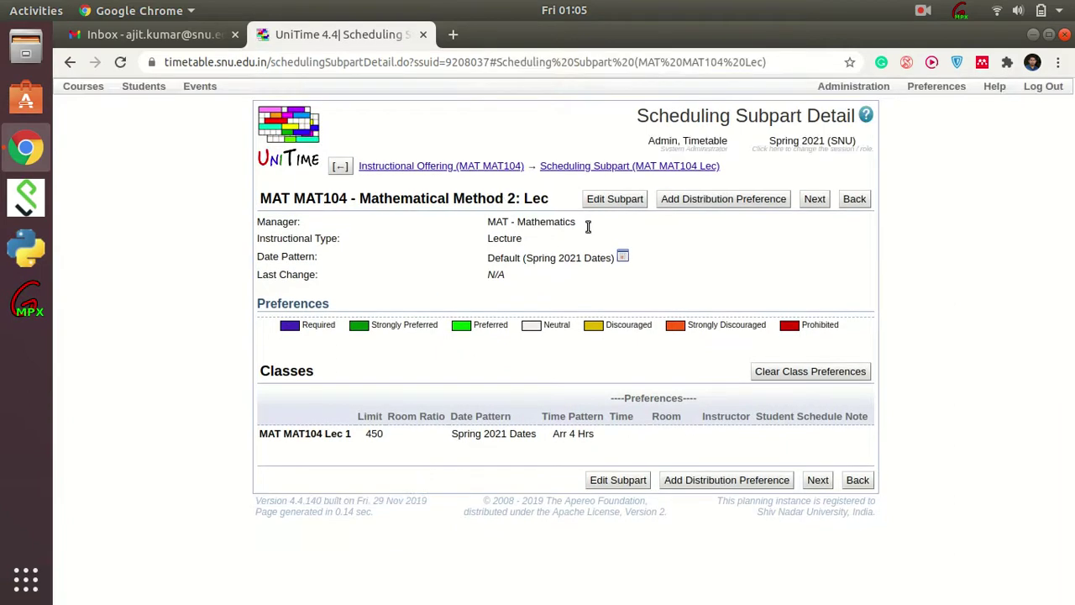
Go back, reopen MAT104's Lecture subpart and bring up its Edit Scheduling Subpart form
{"action": "left_click", "coordinate": [70, 63]}
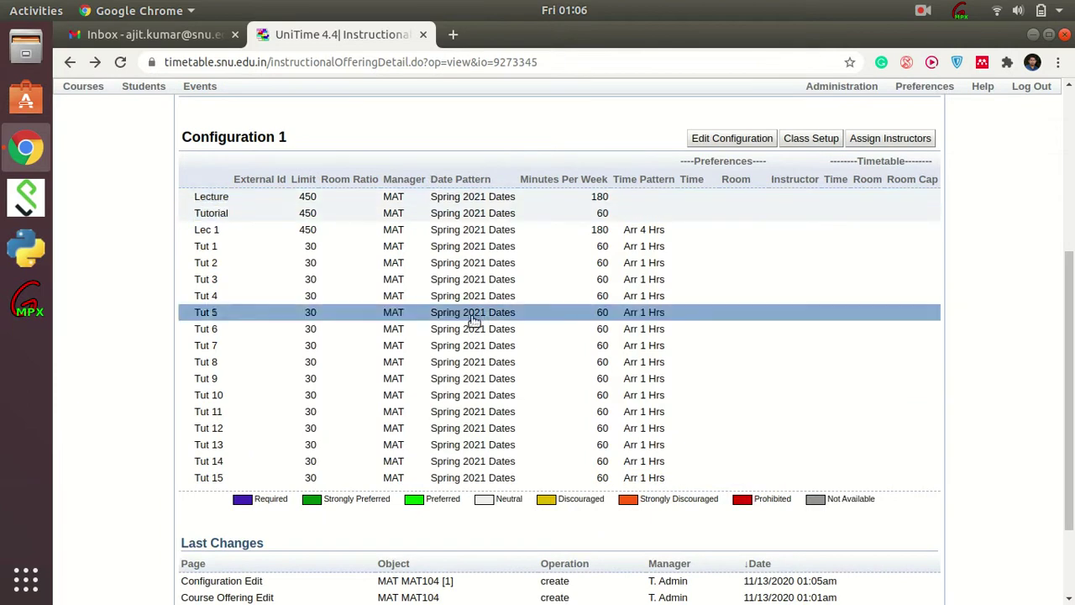
{"action": "left_click", "coordinate": [522, 198]}
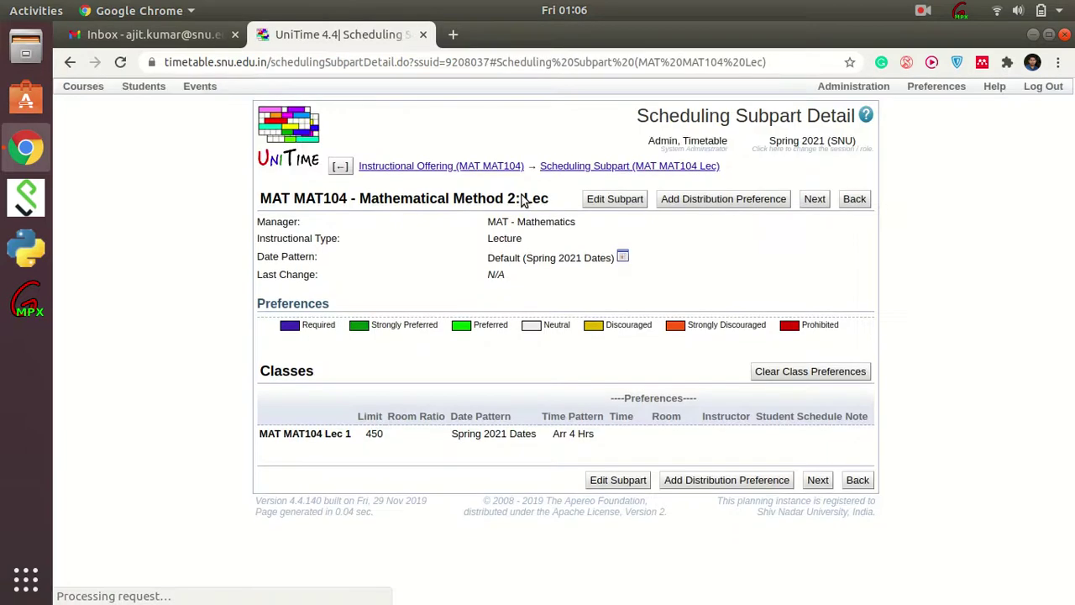
{"action": "left_click", "coordinate": [637, 202]}
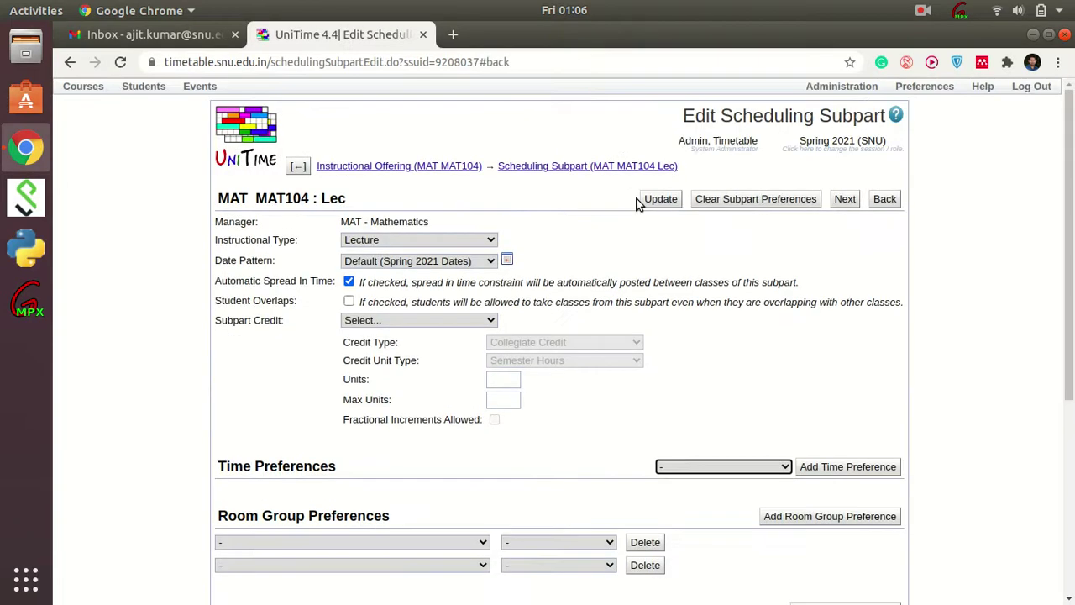
Add the '2x90 lectures' time pattern to the lecture's Time Preferences, leaving all slots neutral
{"action": "scroll", "coordinate": [713, 348], "scroll_direction": "down", "scroll_amount": 2}
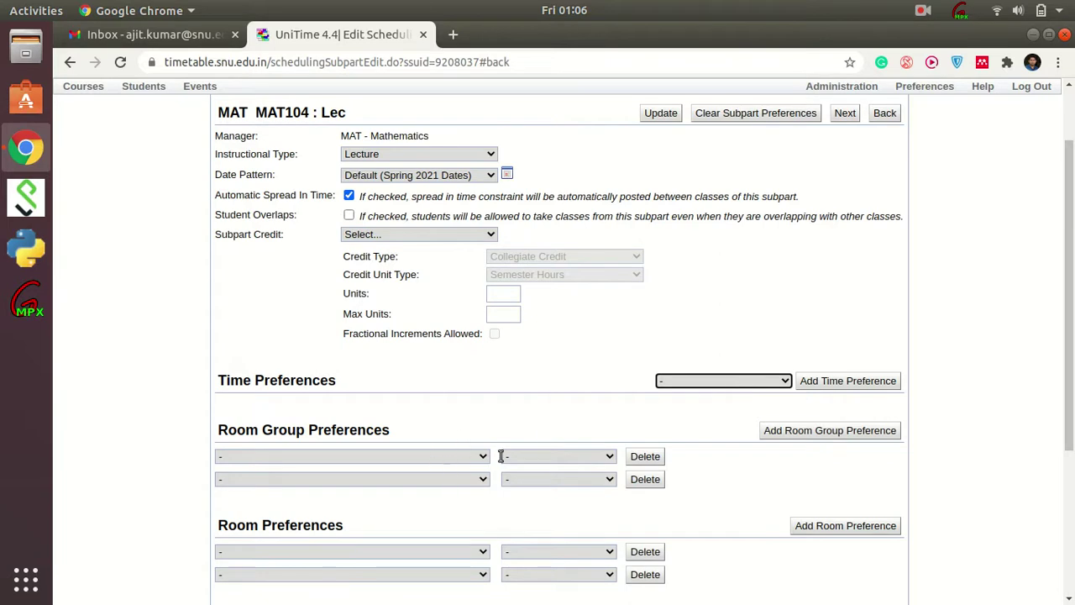
{"action": "scroll", "coordinate": [501, 458], "scroll_direction": "down", "scroll_amount": 3}
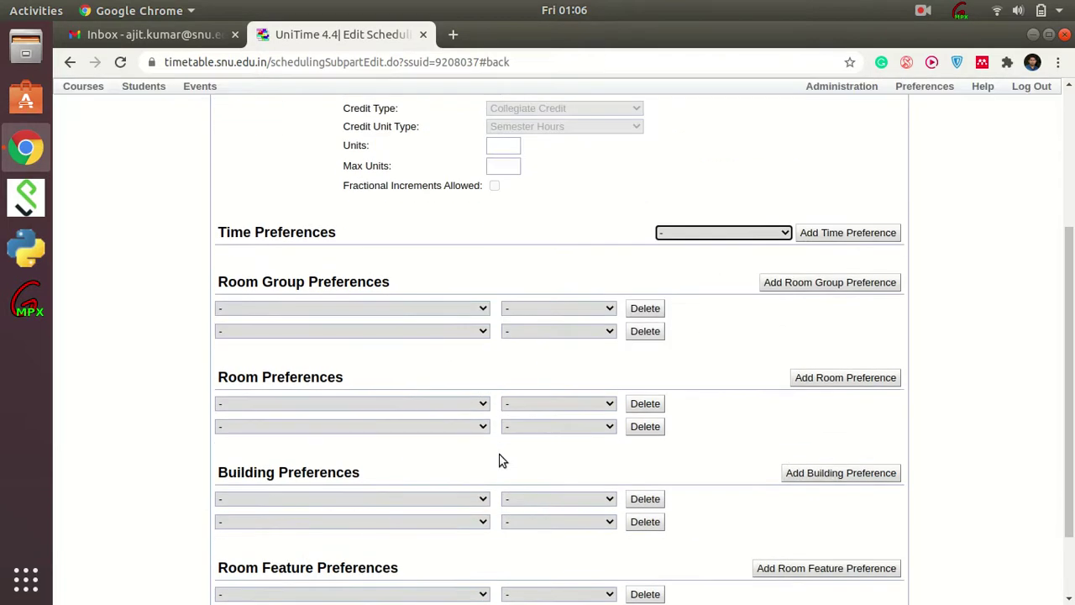
{"action": "scroll", "coordinate": [499, 460], "scroll_direction": "down", "scroll_amount": 2}
{"action": "scroll", "coordinate": [500, 460], "scroll_direction": "up", "scroll_amount": 5}
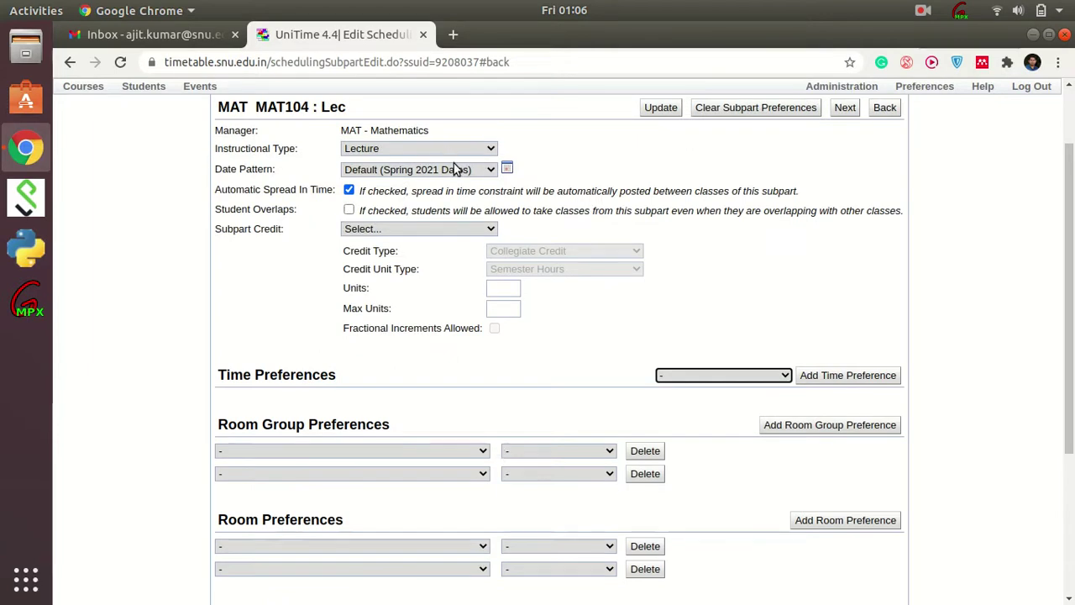
{"action": "scroll", "coordinate": [563, 283], "scroll_direction": "down", "scroll_amount": 3}
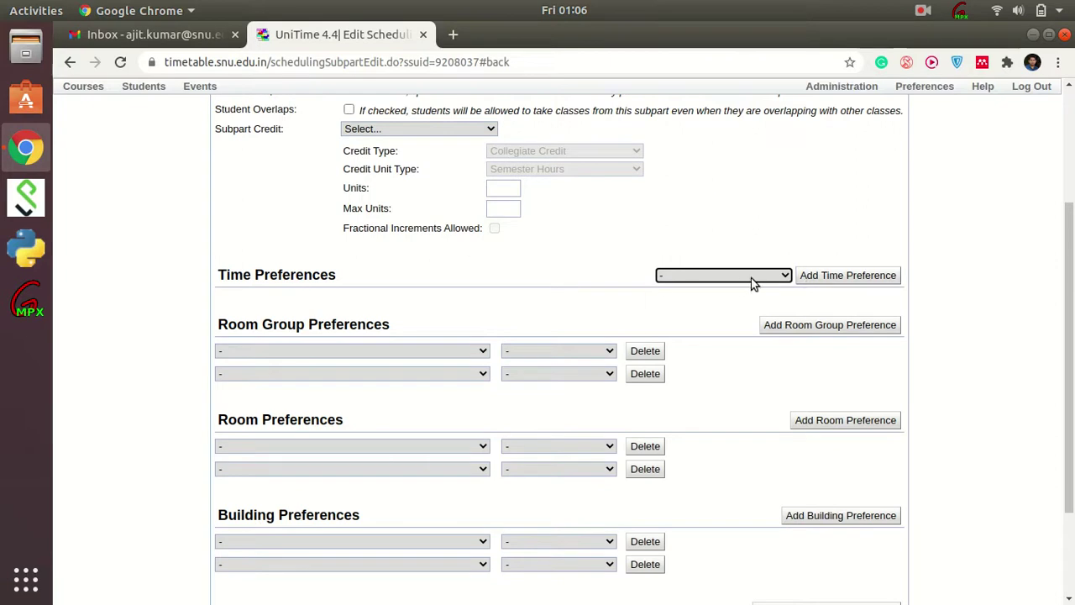
{"action": "left_click", "coordinate": [750, 278]}
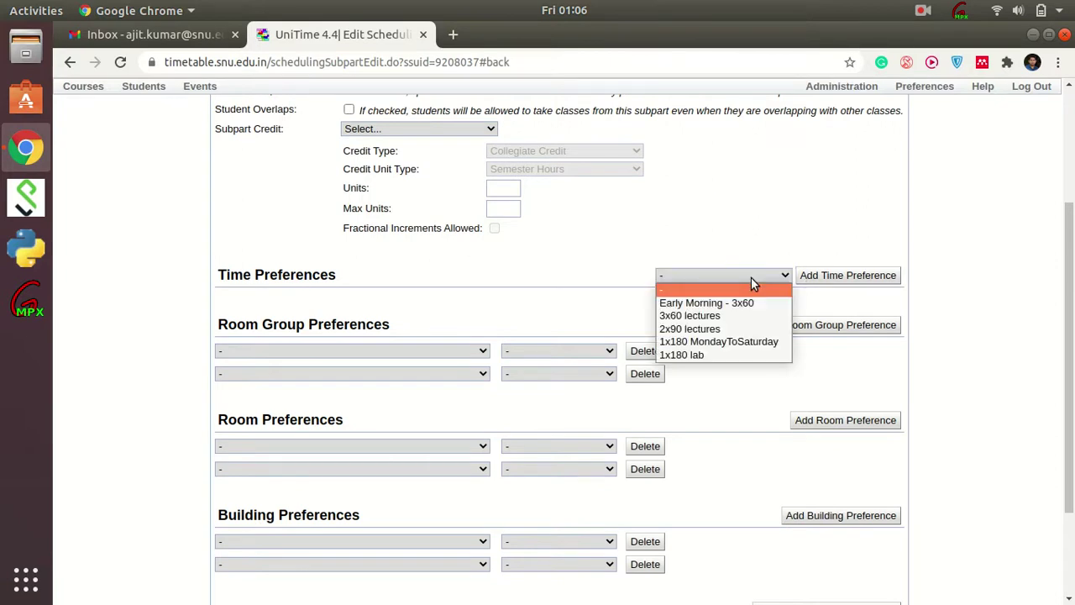
{"action": "scroll", "coordinate": [750, 277], "scroll_direction": "up", "scroll_amount": 1}
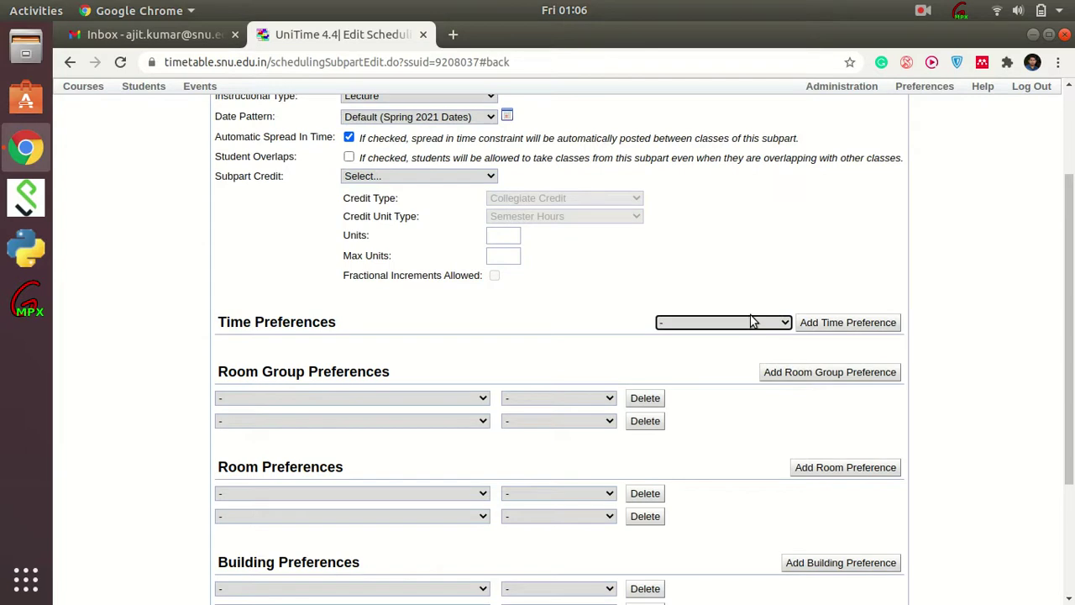
{"action": "left_click", "coordinate": [752, 316]}
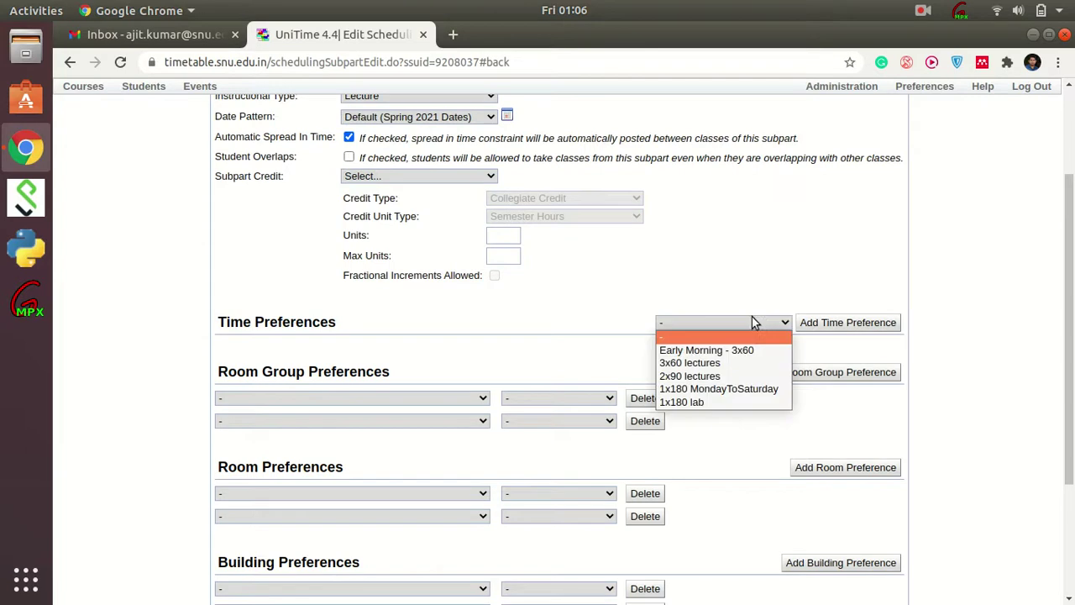
{"action": "left_click", "coordinate": [734, 371]}
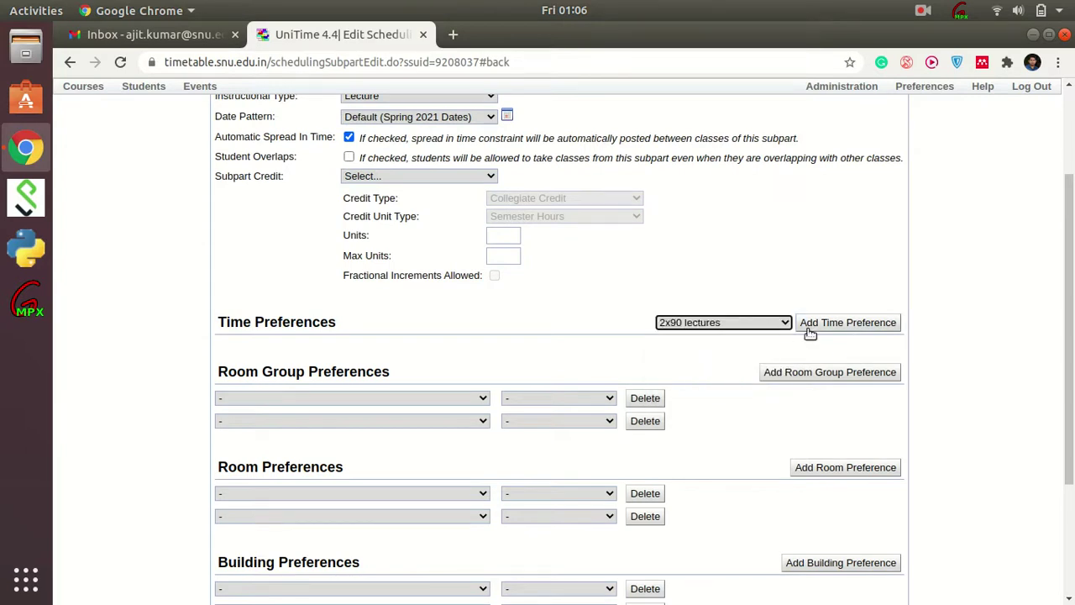
{"action": "left_click", "coordinate": [830, 326]}
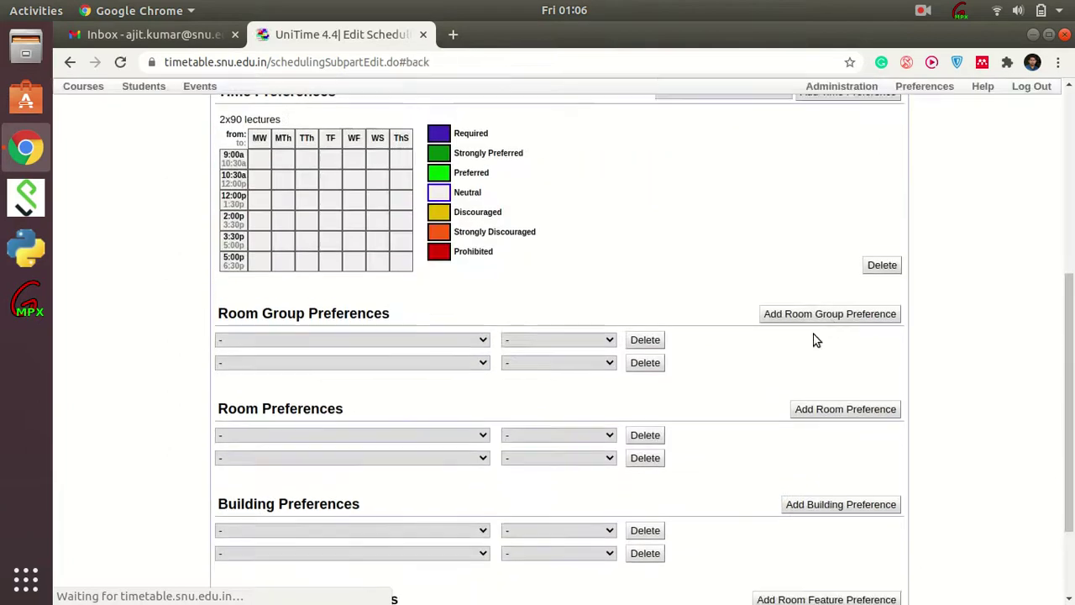
Set the lecture's room group preference to Classrooms at Required level, adding extra room-group rows
{"action": "left_click", "coordinate": [467, 345]}
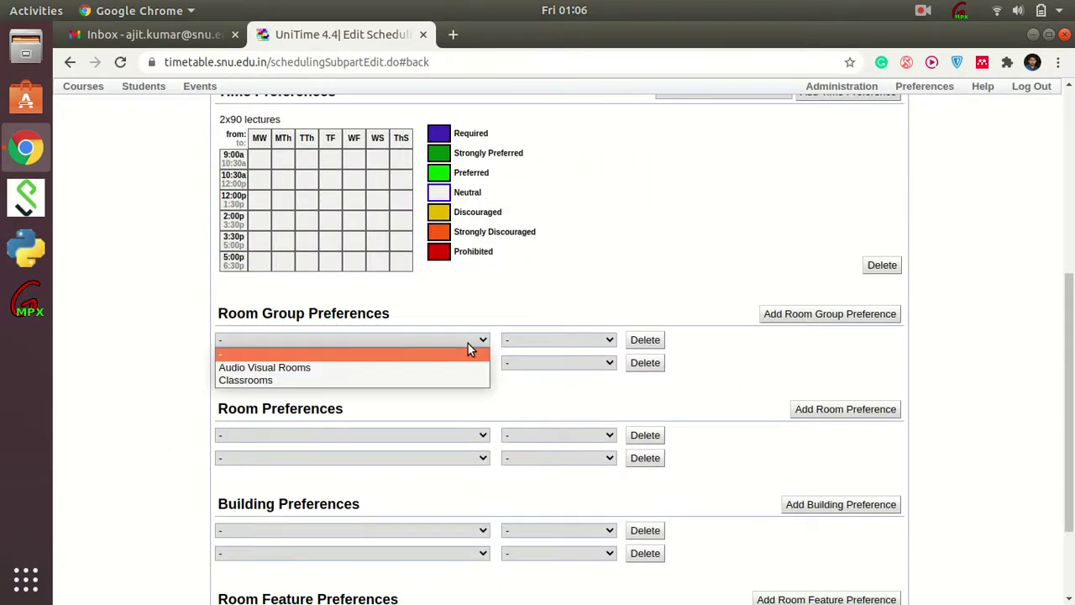
{"action": "left_click", "coordinate": [424, 381]}
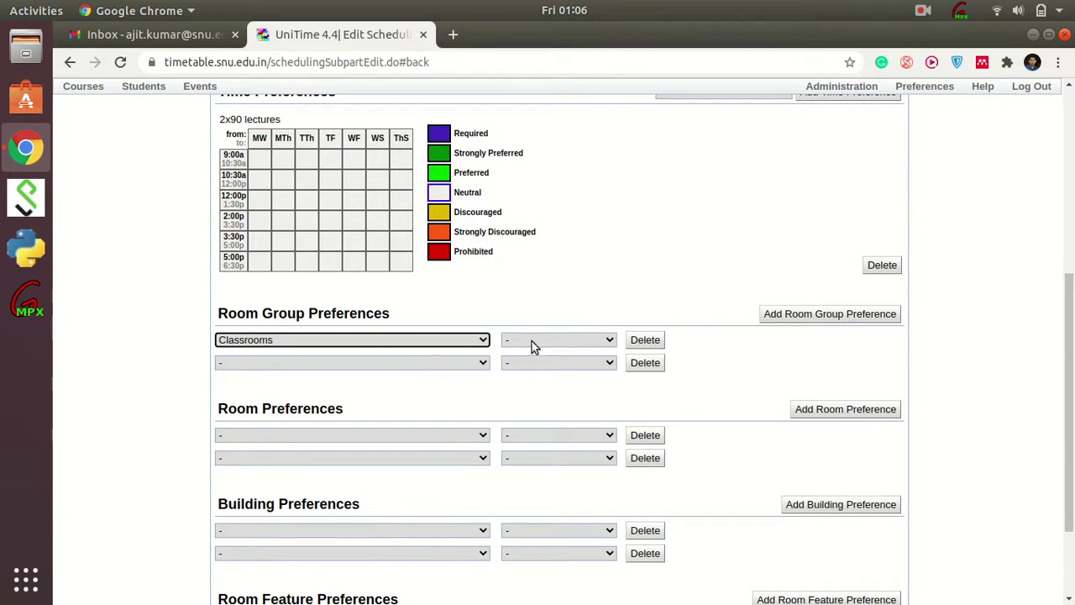
{"action": "left_click", "coordinate": [416, 340]}
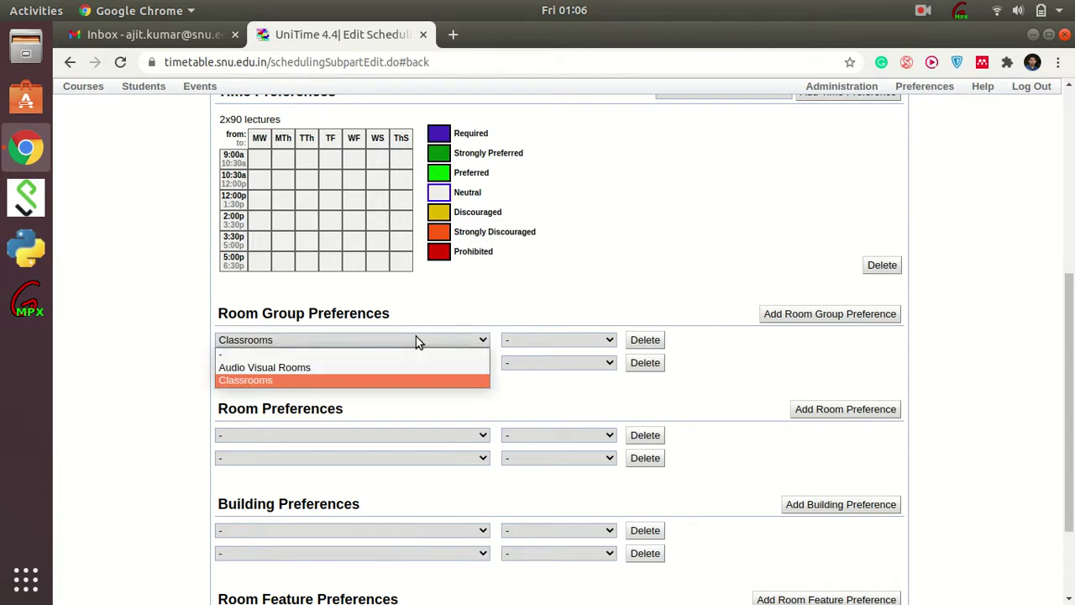
{"action": "left_click", "coordinate": [377, 381]}
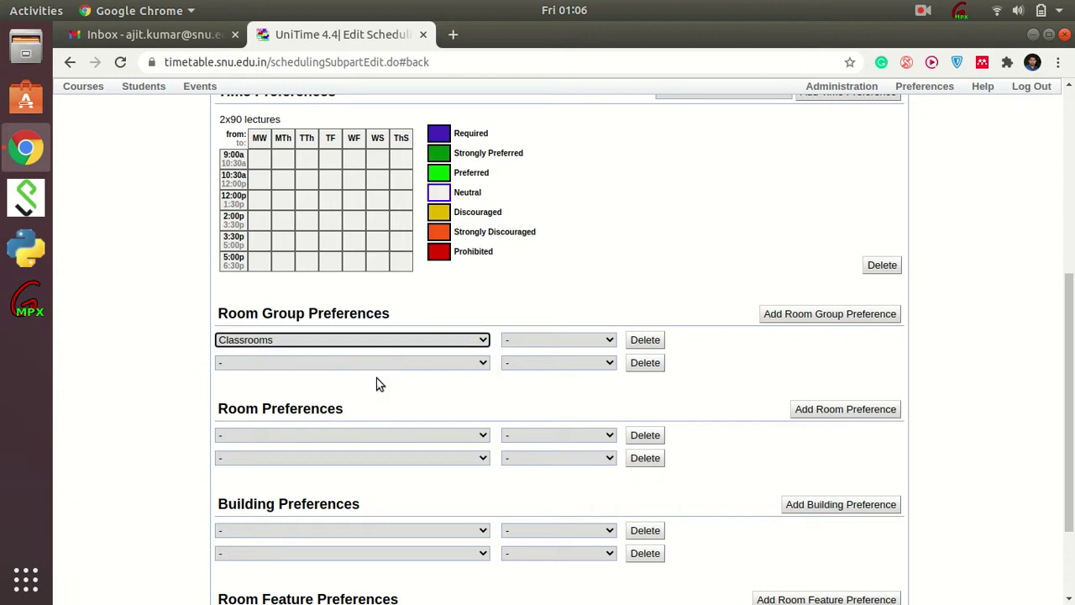
{"action": "left_click", "coordinate": [562, 340]}
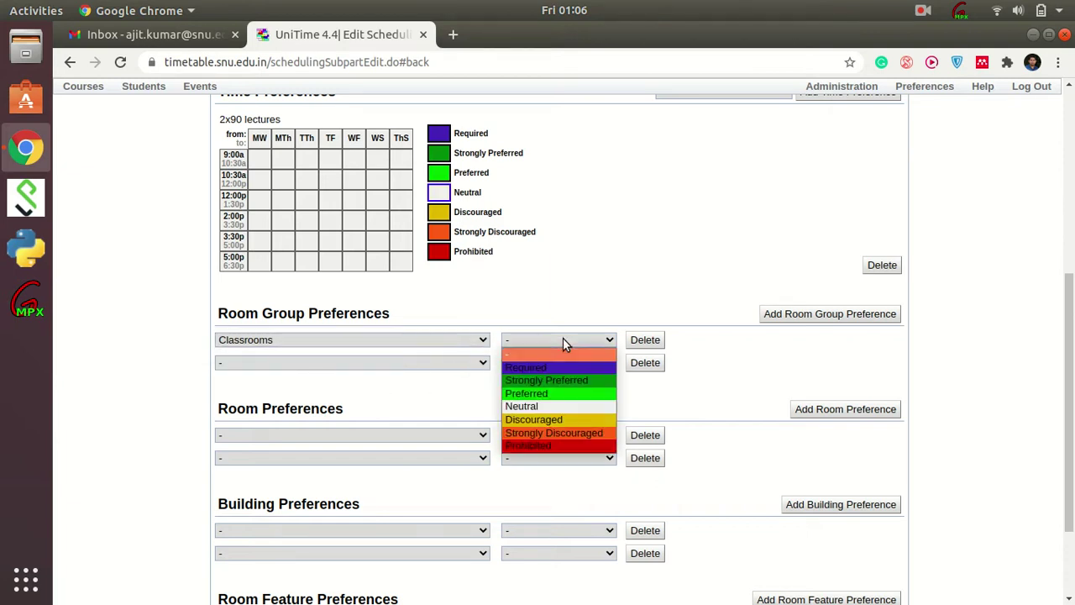
{"action": "left_click", "coordinate": [560, 369]}
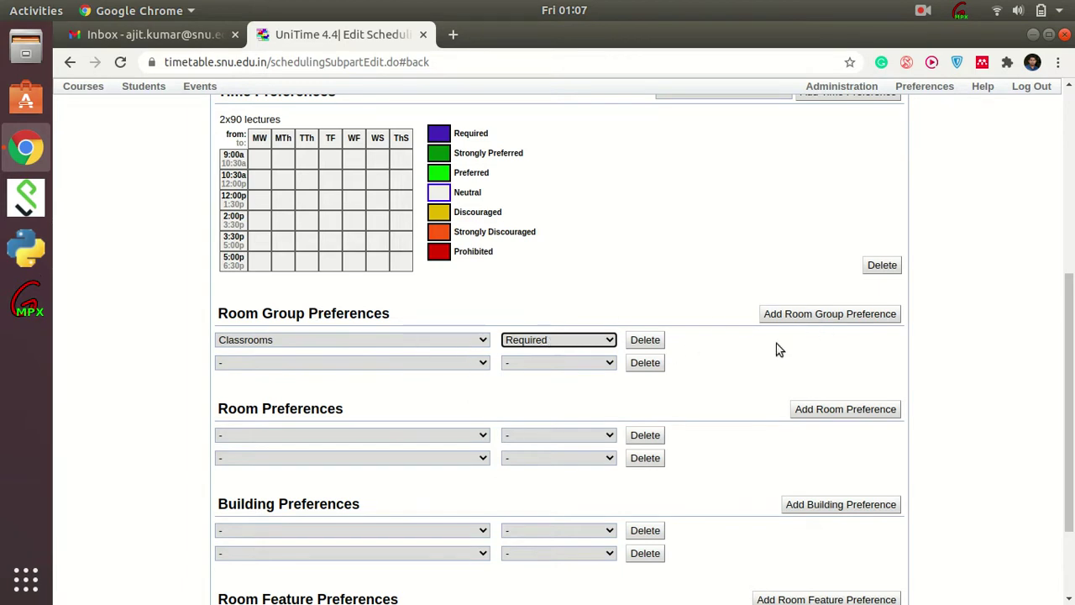
{"action": "left_click", "coordinate": [851, 314]}
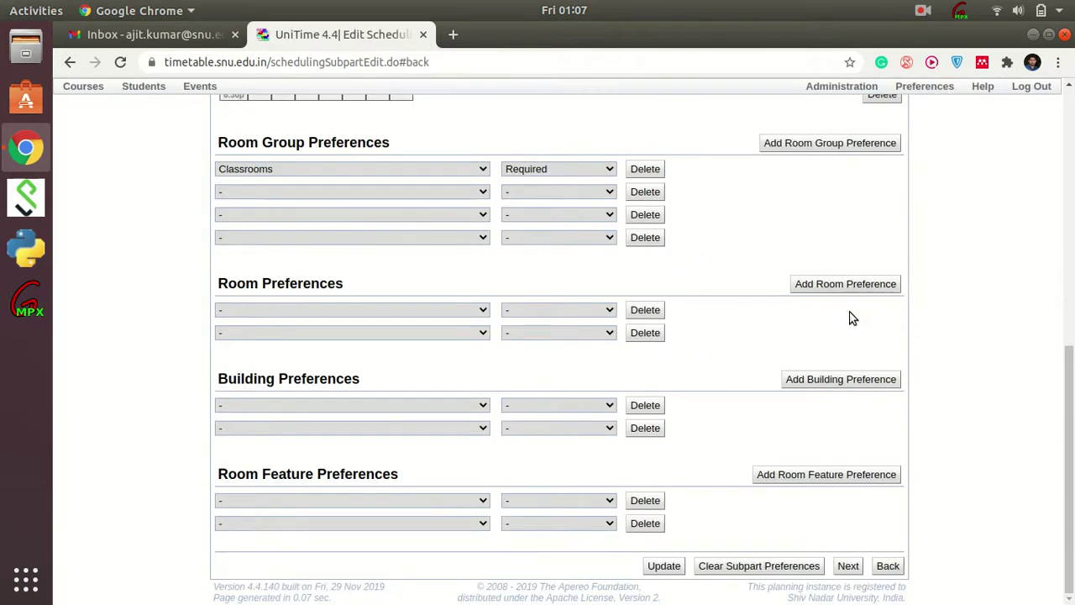
Save the lecture subpart's 2x90 lectures and Classrooms preferences
{"action": "left_click", "coordinate": [664, 566]}
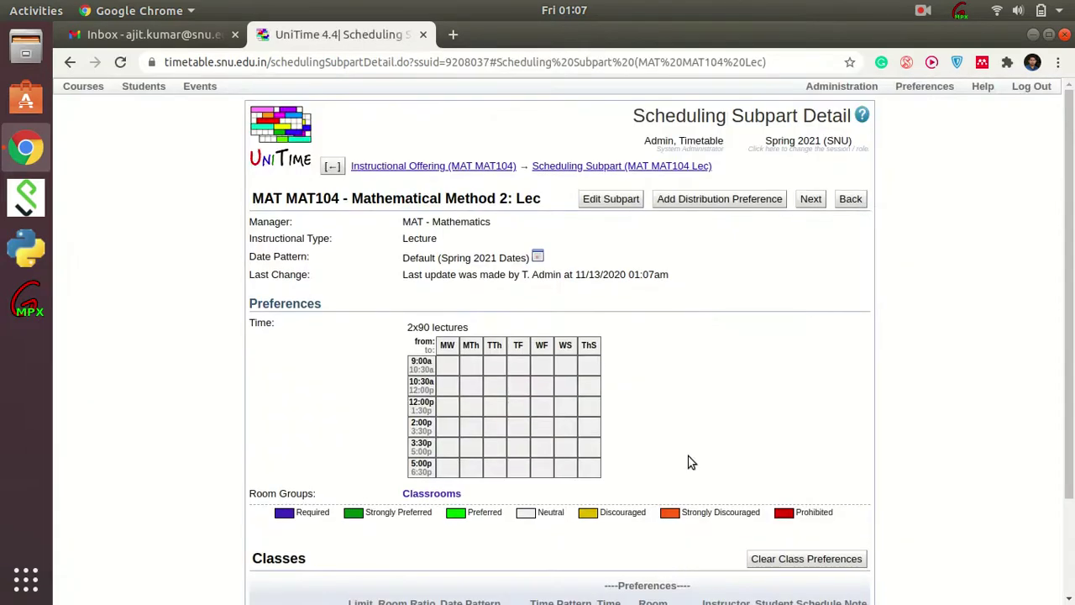
{"action": "scroll", "coordinate": [739, 385], "scroll_direction": "down", "scroll_amount": 3}
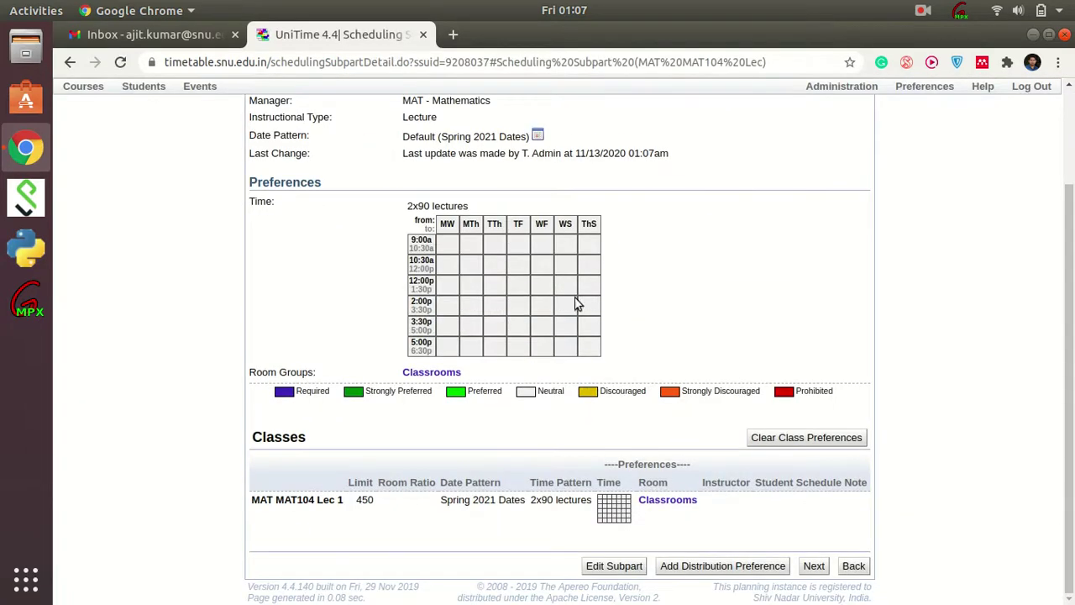
{"action": "scroll", "coordinate": [677, 334], "scroll_direction": "up", "scroll_amount": 3}
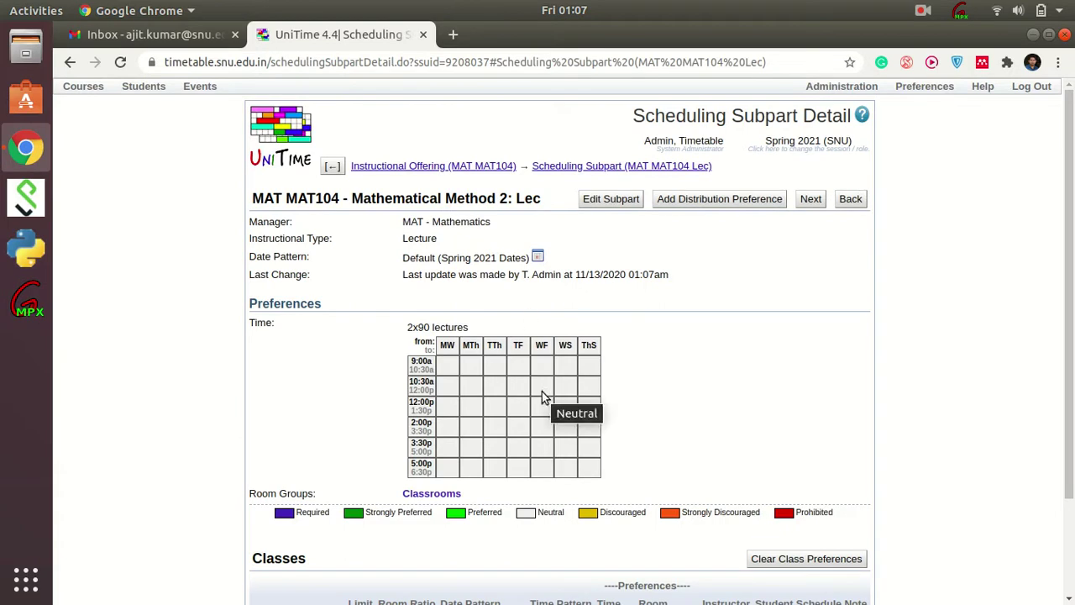
Return to the MAT MAT104 offering and view the Tutorial subpart's details listing Tut 1–15
{"action": "left_click", "coordinate": [462, 166]}
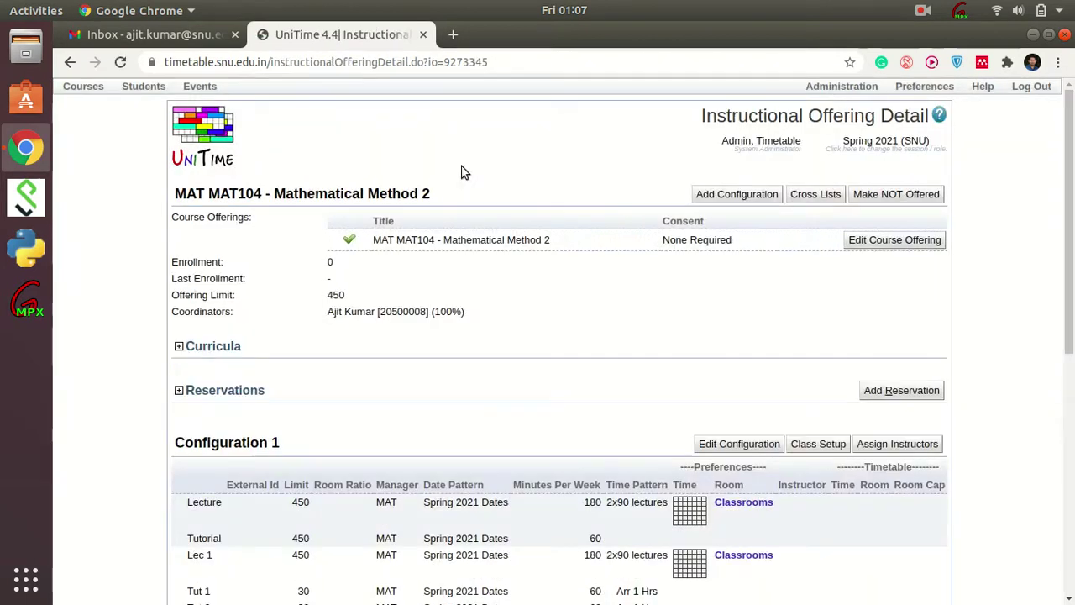
{"action": "scroll", "coordinate": [532, 287], "scroll_direction": "down", "scroll_amount": 4}
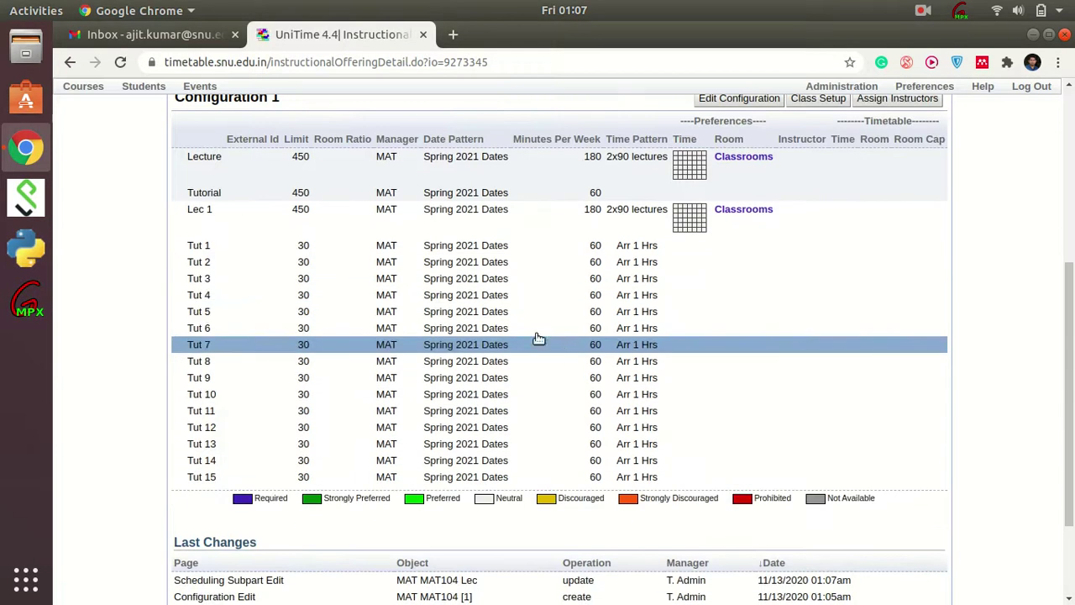
{"action": "left_click", "coordinate": [485, 193]}
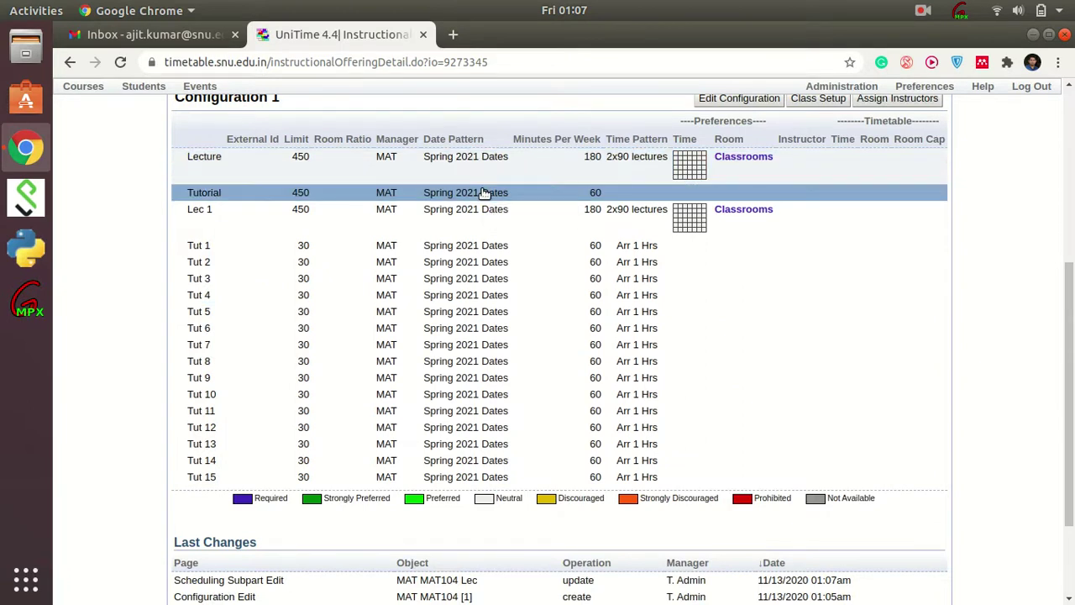
{"action": "scroll", "coordinate": [485, 193], "scroll_direction": "down", "scroll_amount": 3}
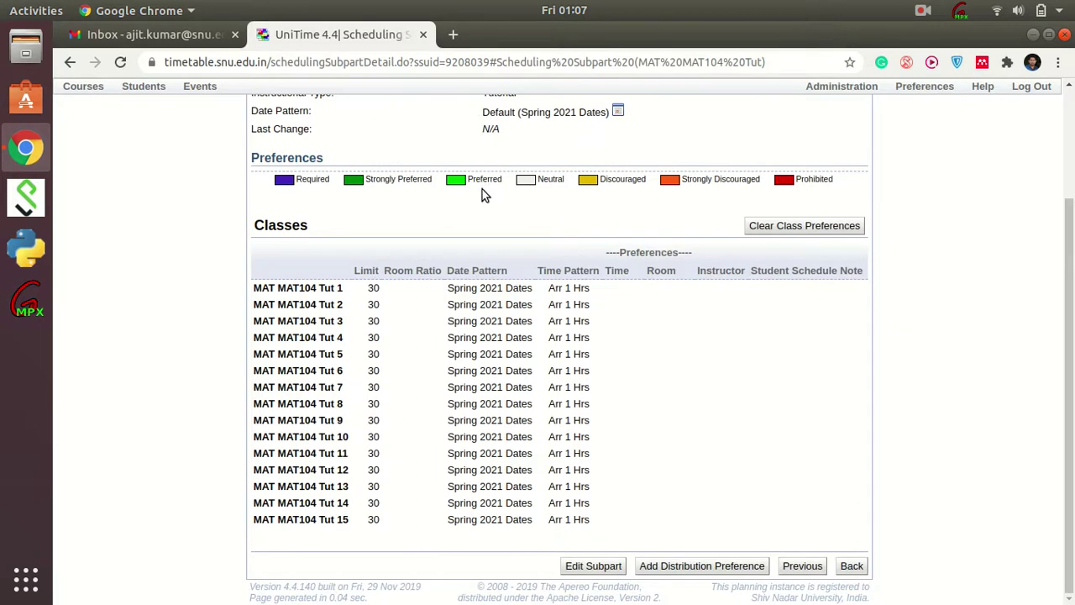
{"action": "scroll", "coordinate": [482, 191], "scroll_direction": "up", "scroll_amount": 3}
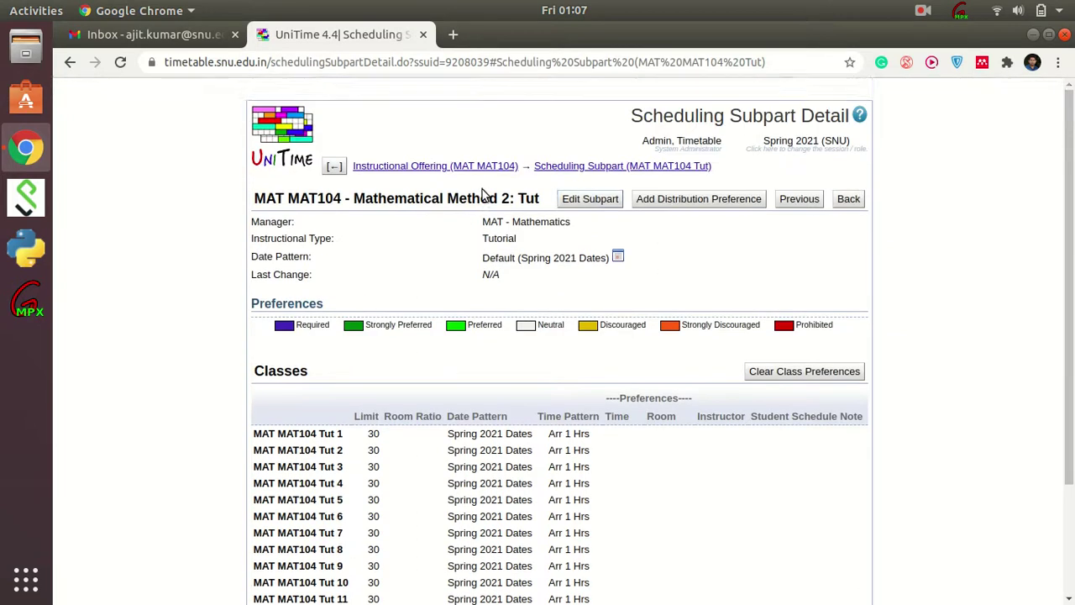
Edit the tutorial subpart and add the '1x60: tutorials' time pattern preference
{"action": "left_click", "coordinate": [598, 206]}
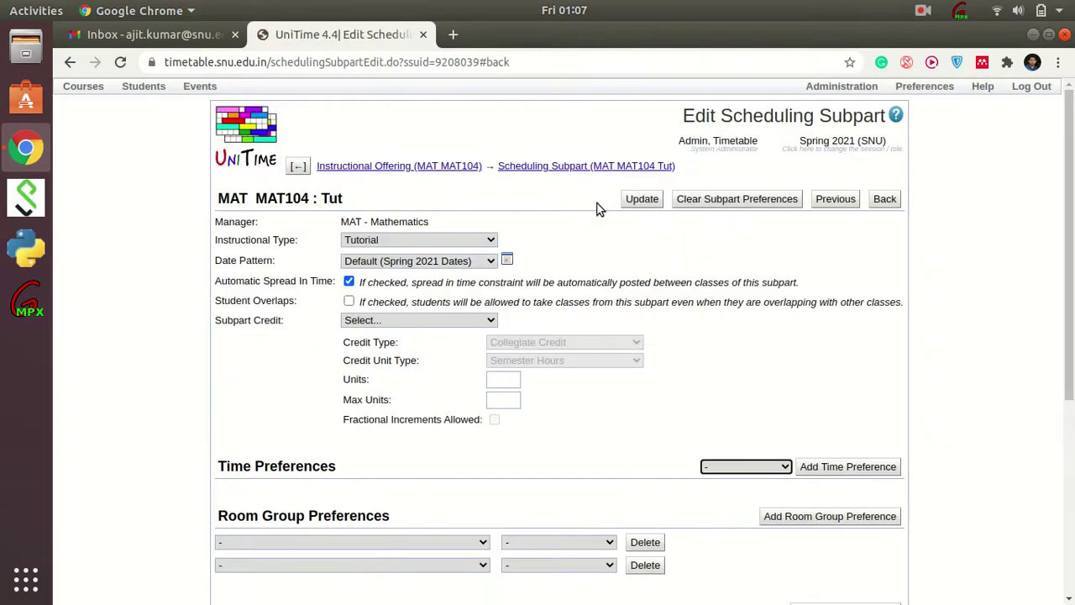
{"action": "scroll", "coordinate": [690, 399], "scroll_direction": "down", "scroll_amount": 1}
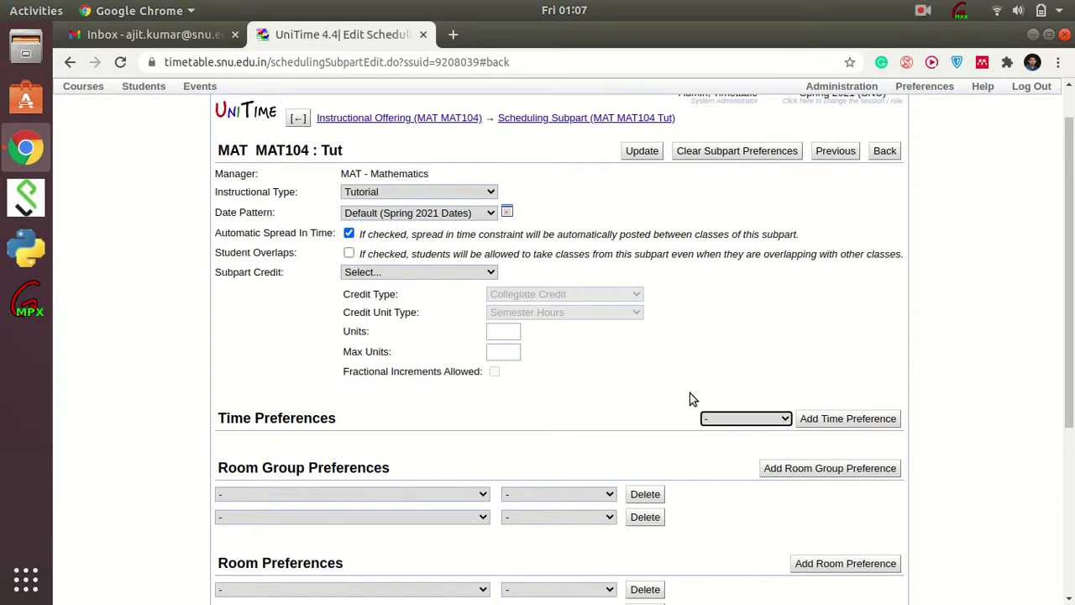
{"action": "left_click", "coordinate": [757, 418]}
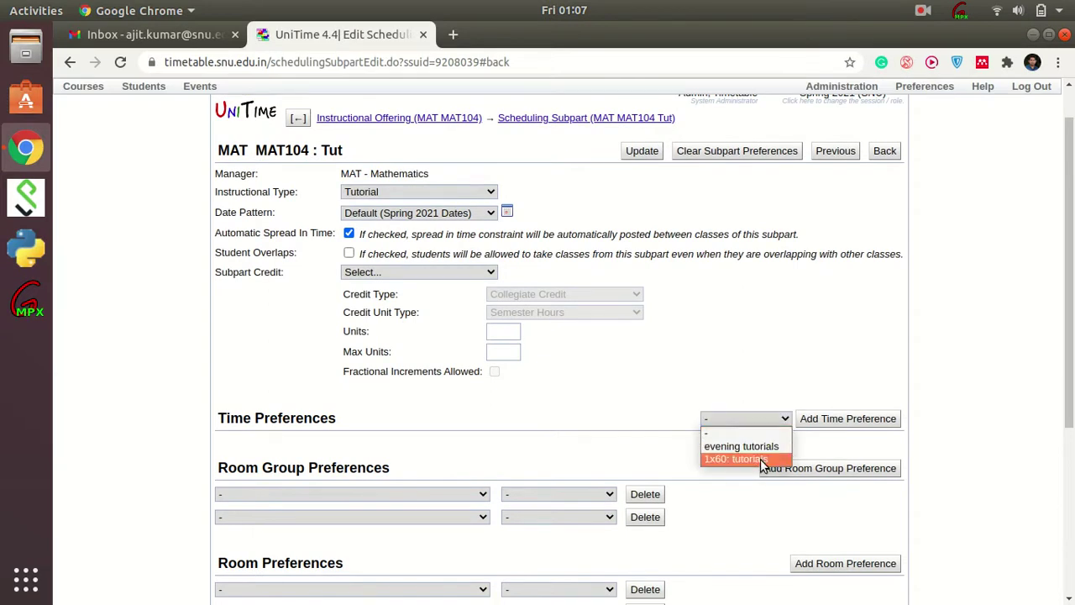
{"action": "left_click", "coordinate": [761, 460]}
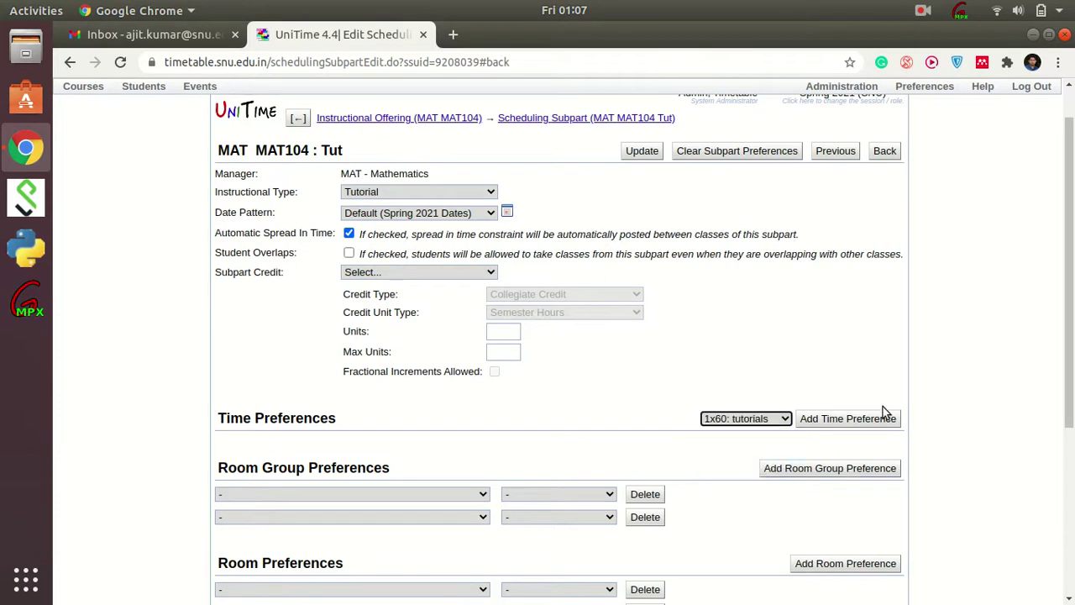
{"action": "scroll", "coordinate": [877, 410], "scroll_direction": "down", "scroll_amount": 2}
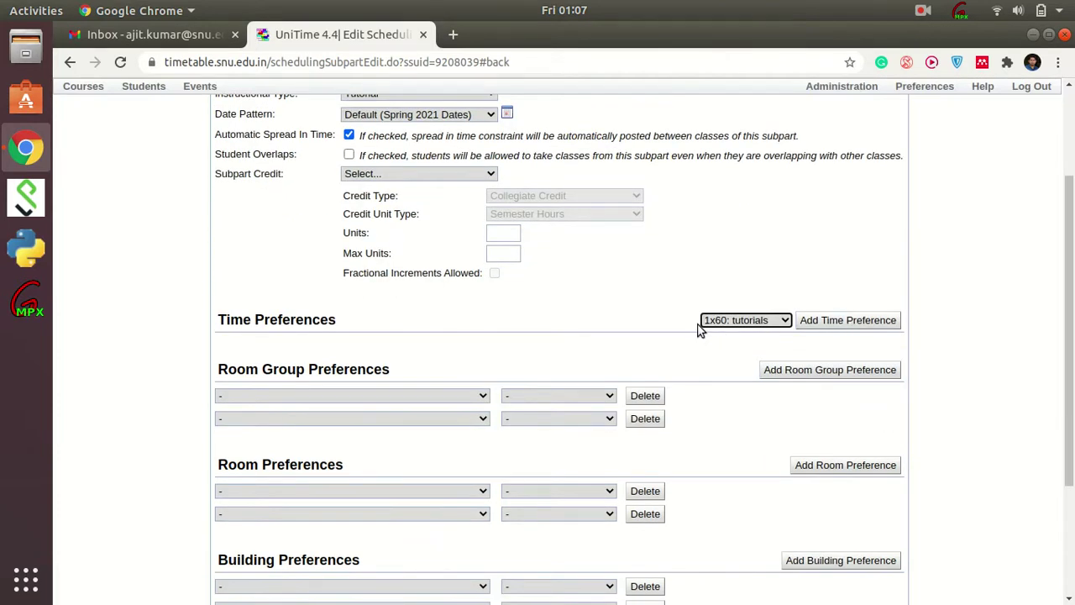
{"action": "left_click", "coordinate": [834, 323]}
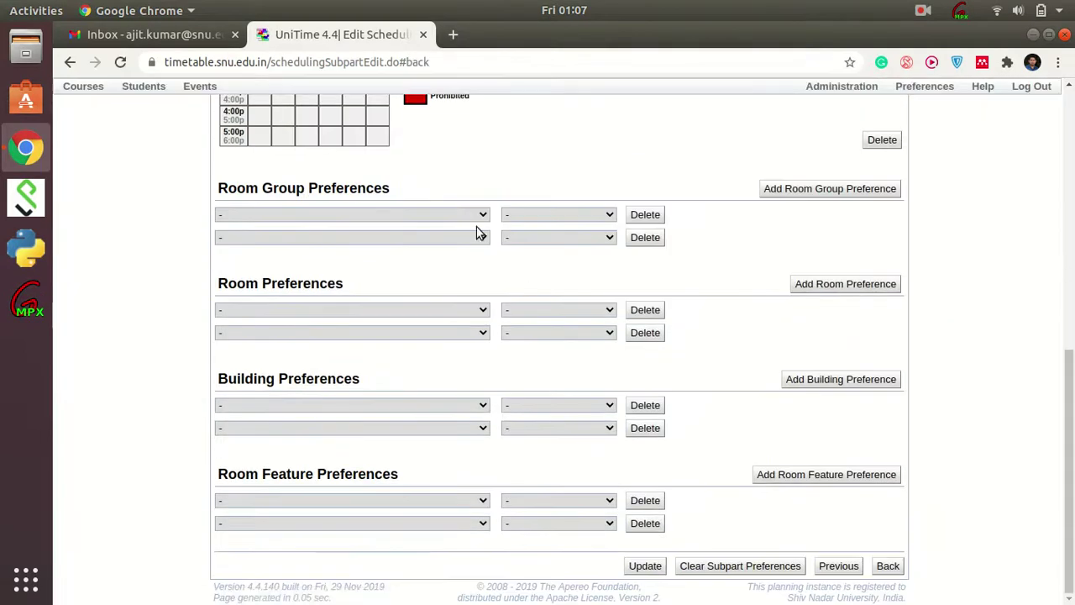
Require the Classrooms room group for the tutorial and save its preferences
{"action": "left_click", "coordinate": [465, 216]}
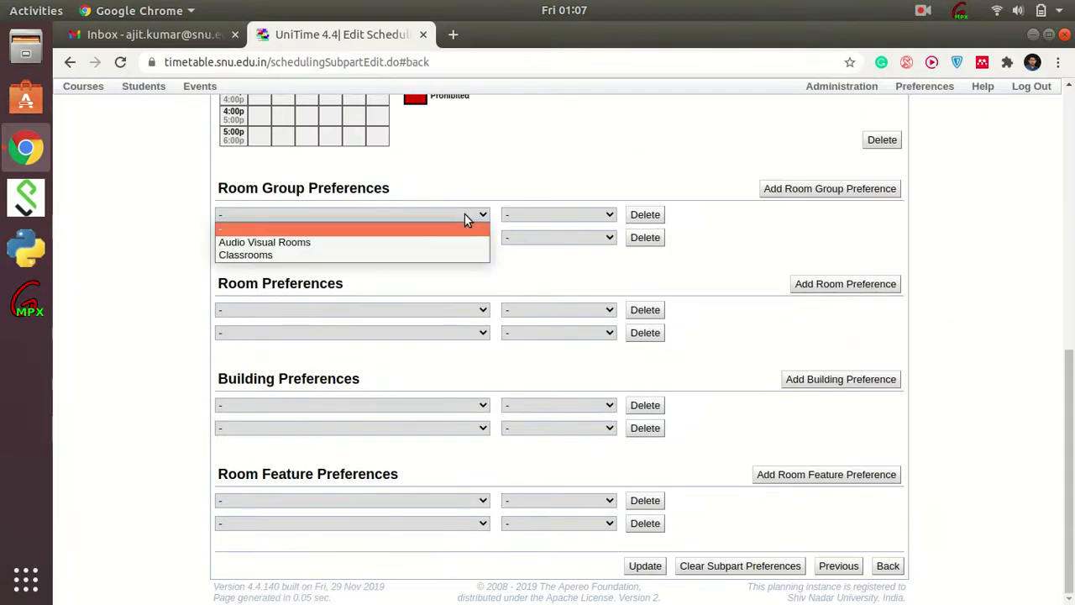
{"action": "left_click", "coordinate": [439, 256]}
{"action": "left_click", "coordinate": [571, 214]}
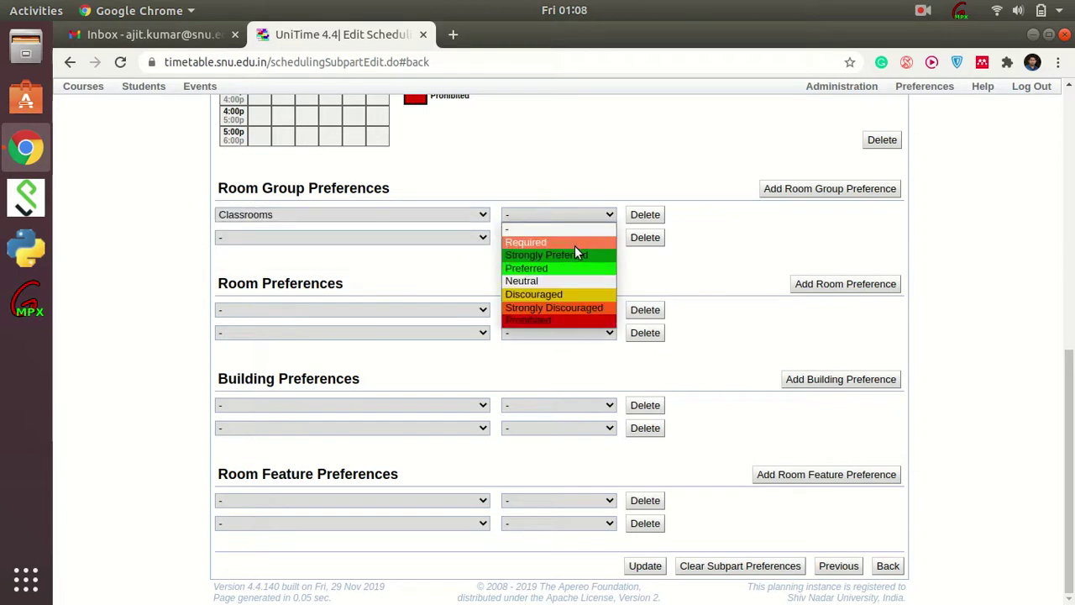
{"action": "left_click", "coordinate": [574, 244]}
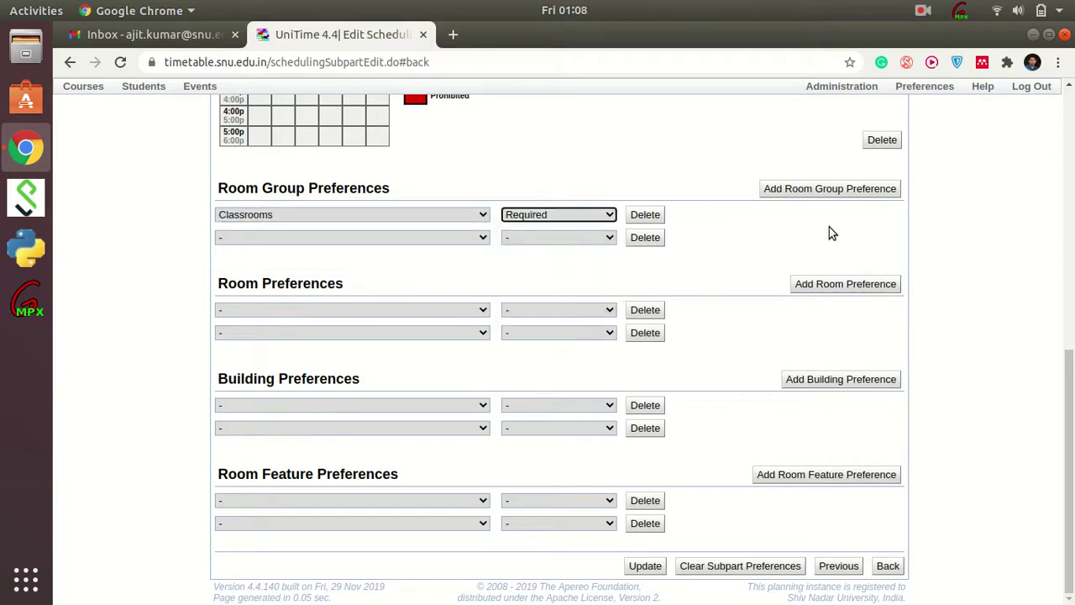
{"action": "left_click", "coordinate": [803, 190]}
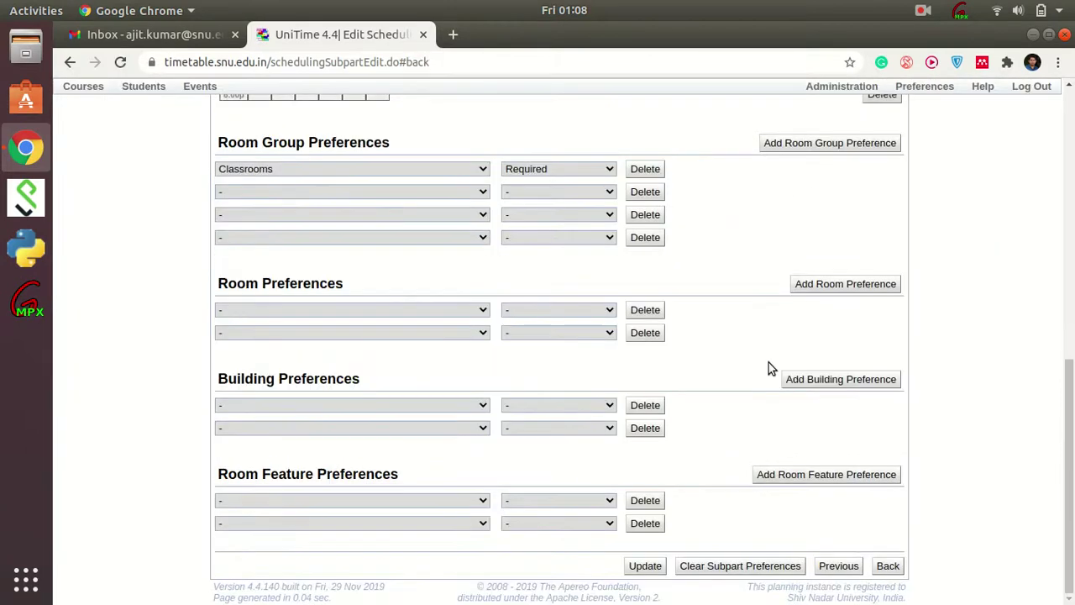
{"action": "left_click", "coordinate": [645, 565]}
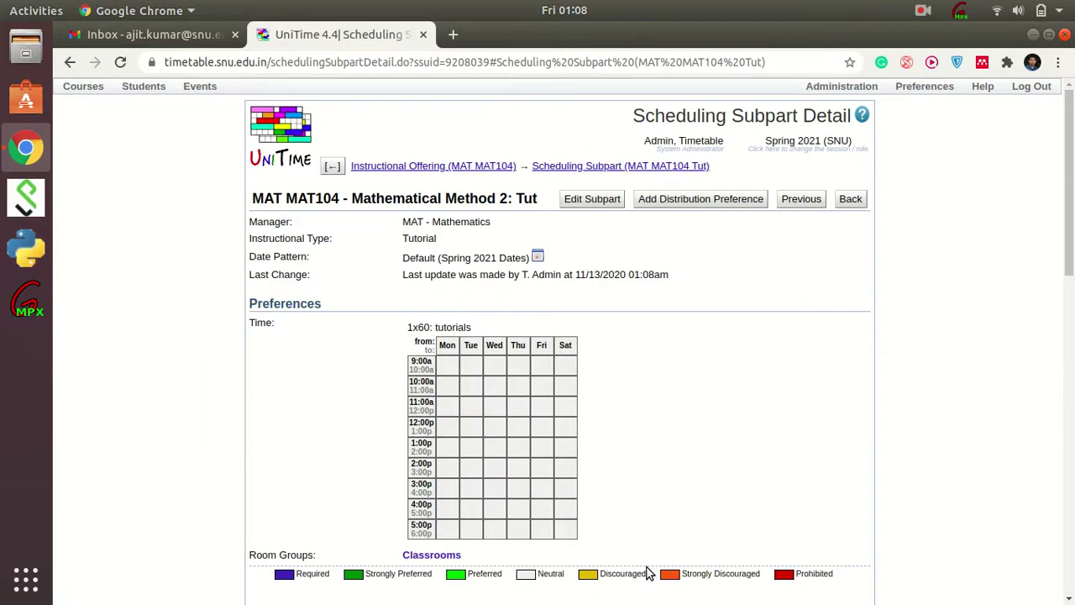
Go back to the MAT MAT104 offering and review Lec 1 (2x90 lectures) and Tut 1–15 (1x60 tutorials) with Classrooms
{"action": "scroll", "coordinate": [741, 441], "scroll_direction": "down", "scroll_amount": 10}
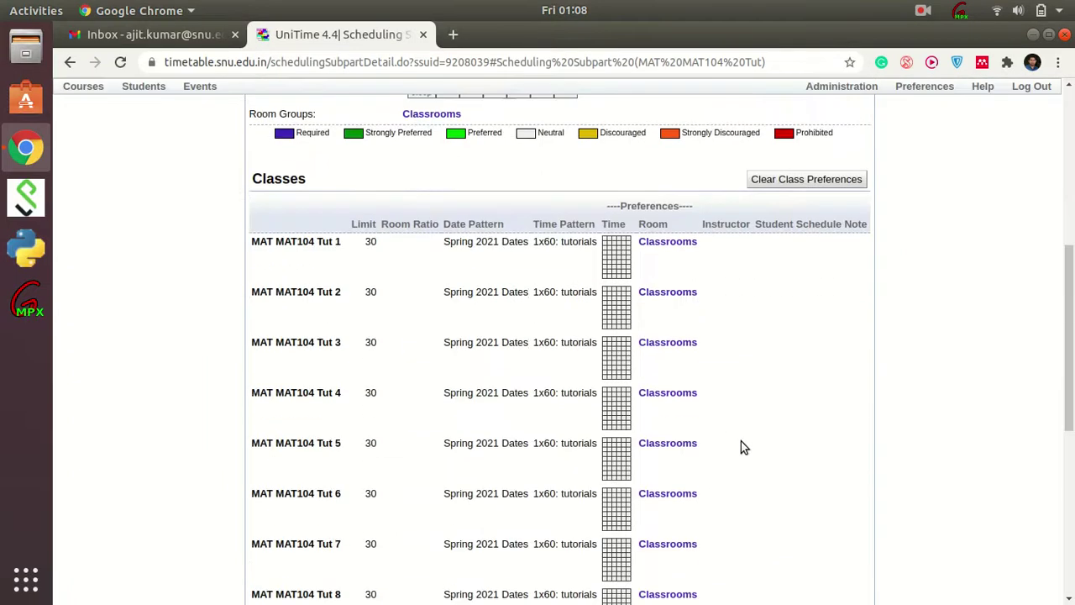
{"action": "scroll", "coordinate": [742, 446], "scroll_direction": "up", "scroll_amount": 6}
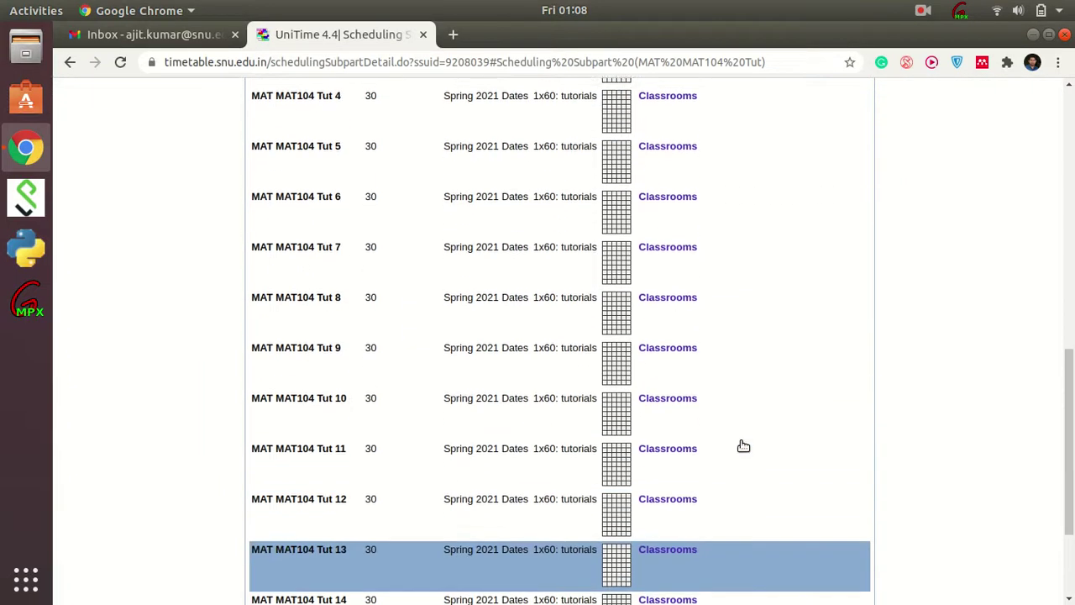
{"action": "scroll", "coordinate": [743, 444], "scroll_direction": "up", "scroll_amount": 5}
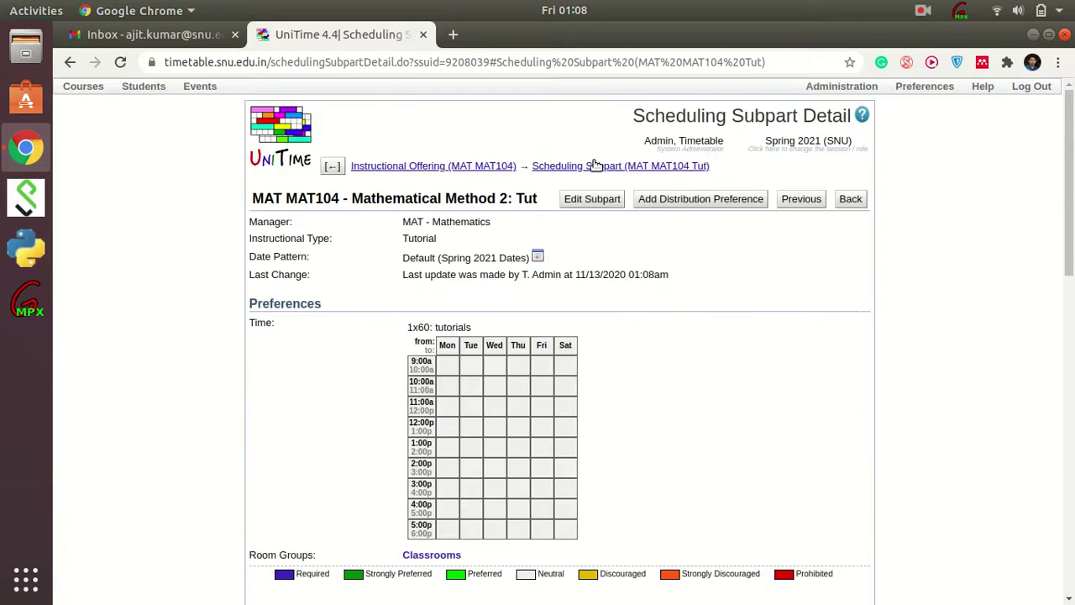
{"action": "left_click", "coordinate": [447, 165]}
{"action": "scroll", "coordinate": [435, 294], "scroll_direction": "down", "scroll_amount": 4}
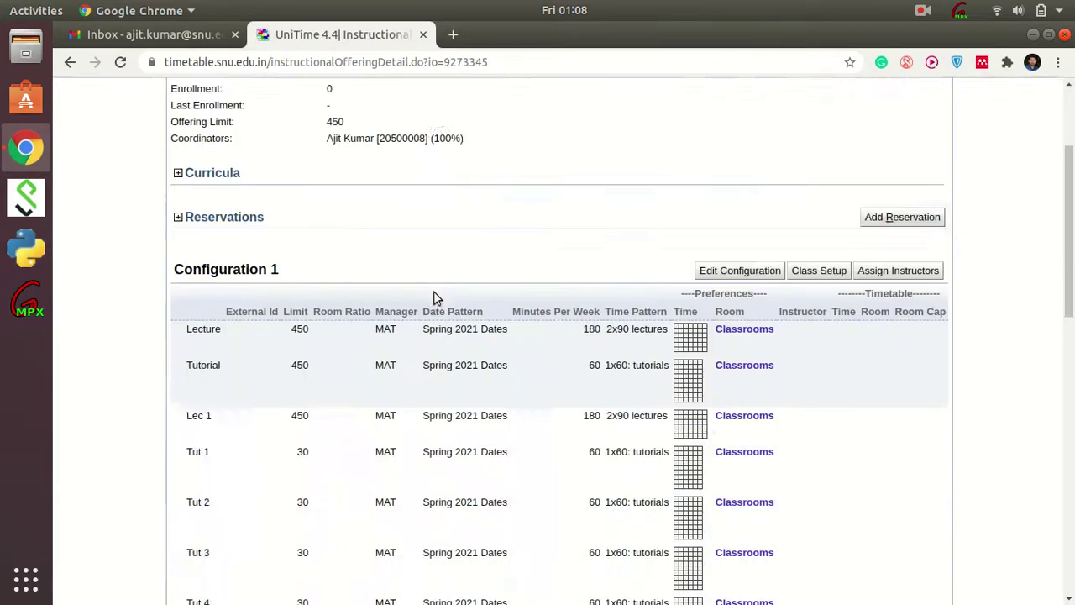
{"action": "scroll", "coordinate": [434, 296], "scroll_direction": "down", "scroll_amount": 4}
{"action": "scroll", "coordinate": [434, 297], "scroll_direction": "up", "scroll_amount": 3}
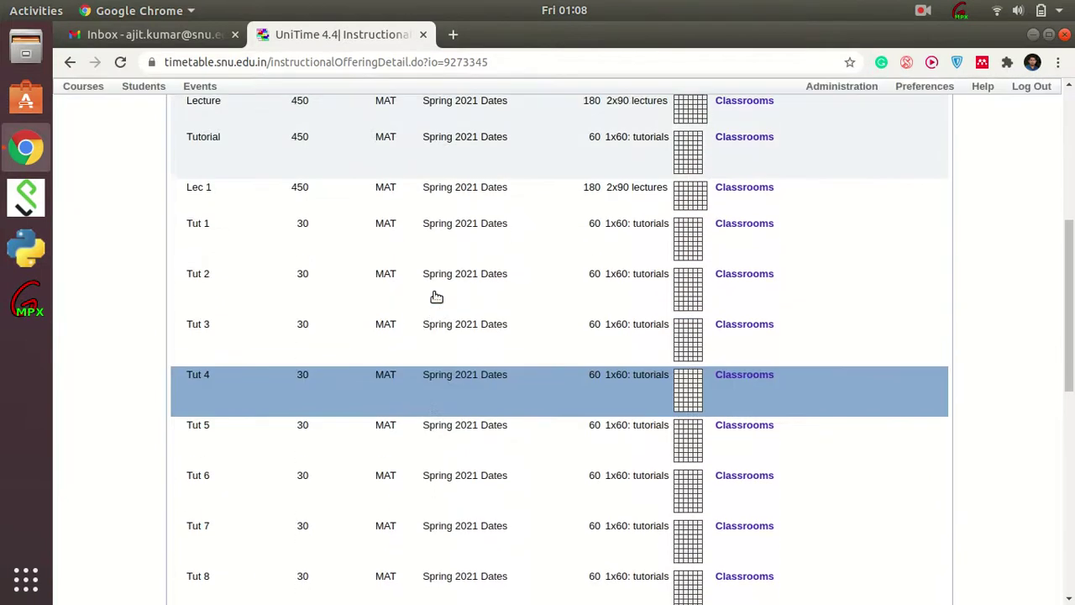
{"action": "scroll", "coordinate": [434, 296], "scroll_direction": "up", "scroll_amount": 4}
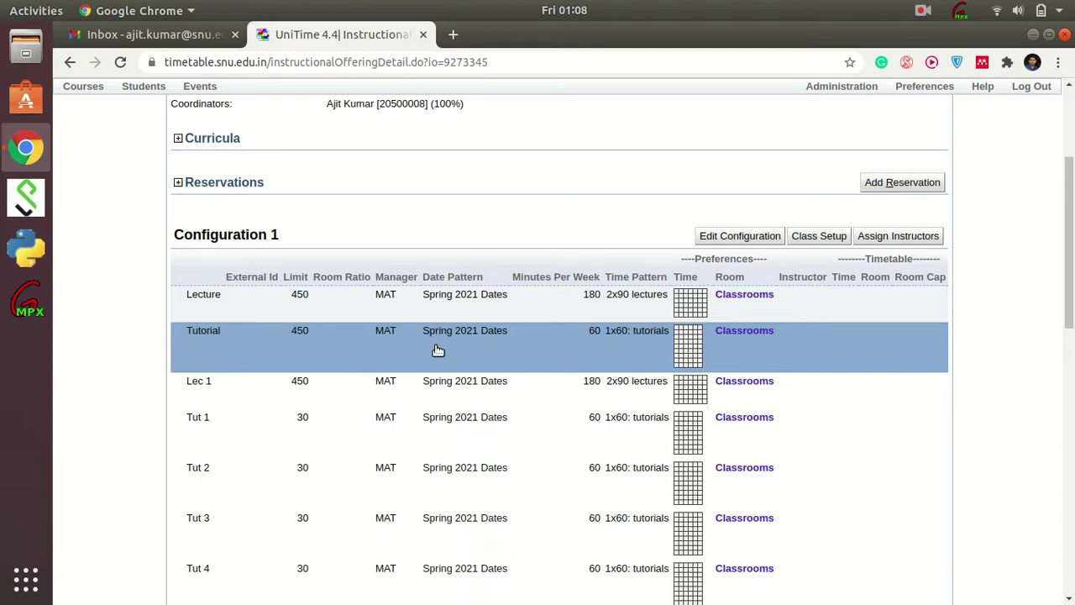
{"action": "scroll", "coordinate": [437, 350], "scroll_direction": "down", "scroll_amount": 10}
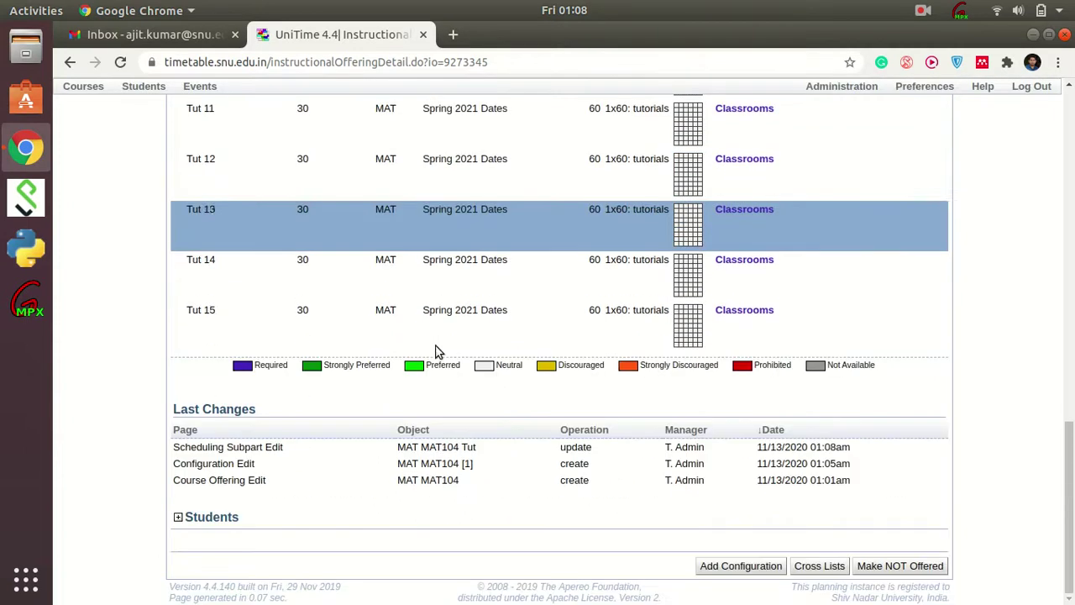
{"action": "scroll", "coordinate": [437, 351], "scroll_direction": "up", "scroll_amount": 10}
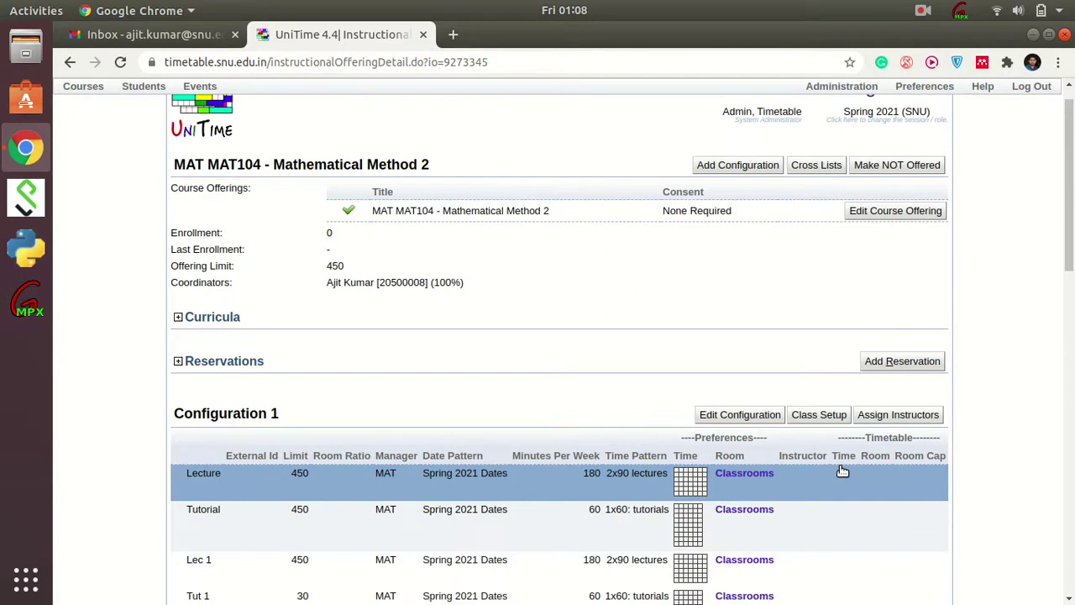
On the Assign Instructors page, choose the offering's coordinator as Lec 1's instructor at 100% share
{"action": "left_click", "coordinate": [921, 416]}
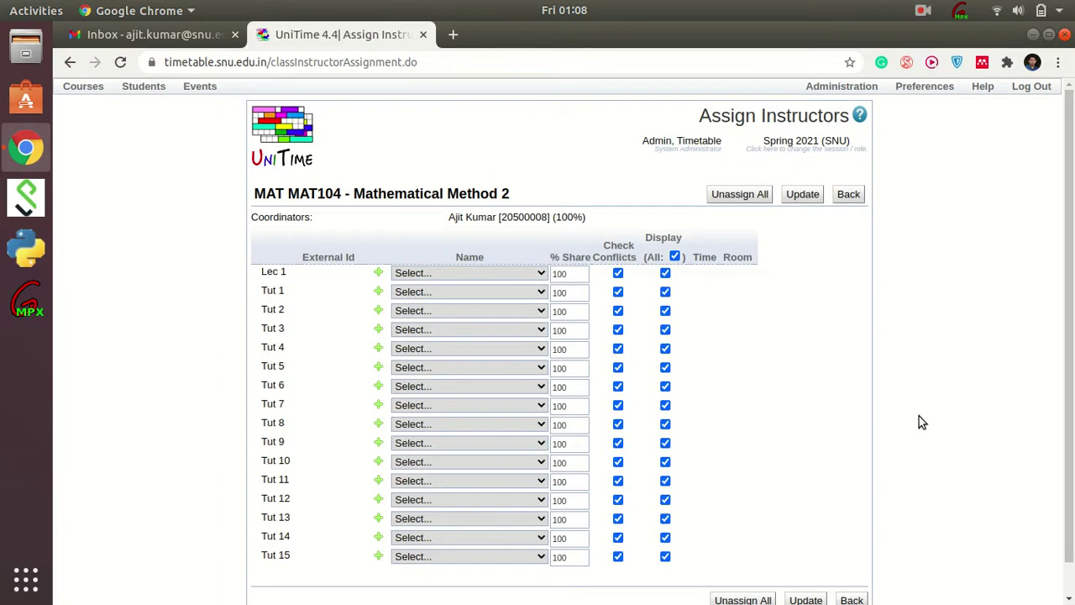
{"action": "left_click", "coordinate": [484, 276]}
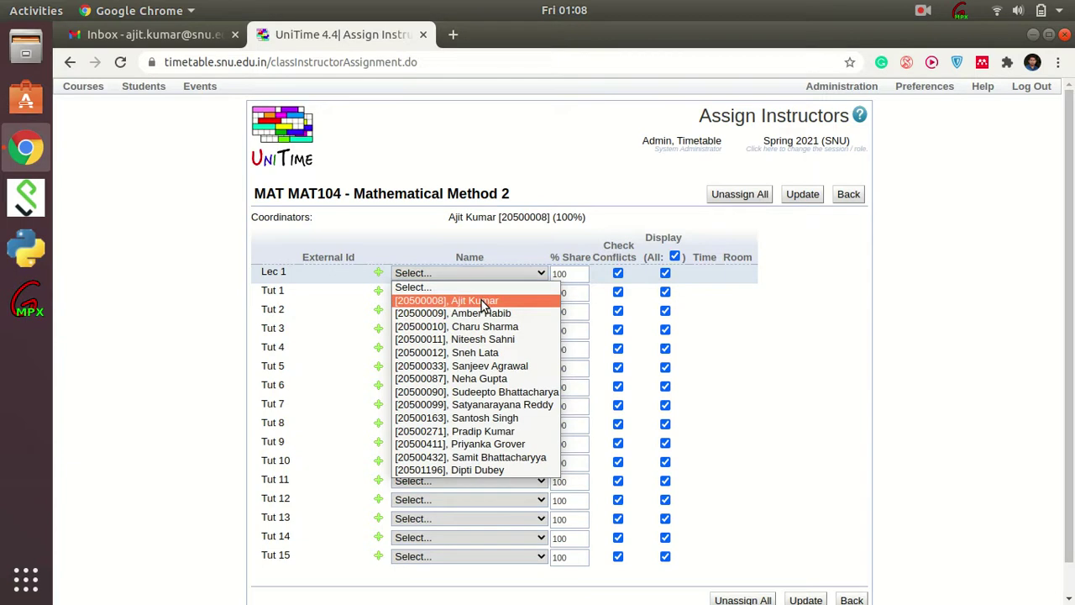
{"action": "left_click", "coordinate": [483, 300]}
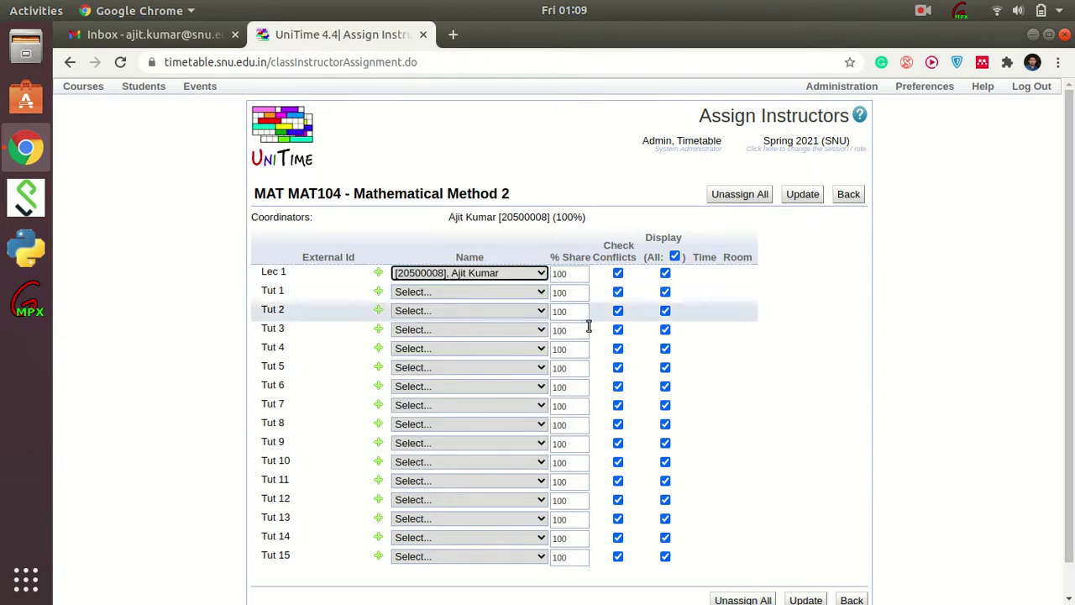
{"action": "scroll", "coordinate": [708, 486], "scroll_direction": "down", "scroll_amount": 2}
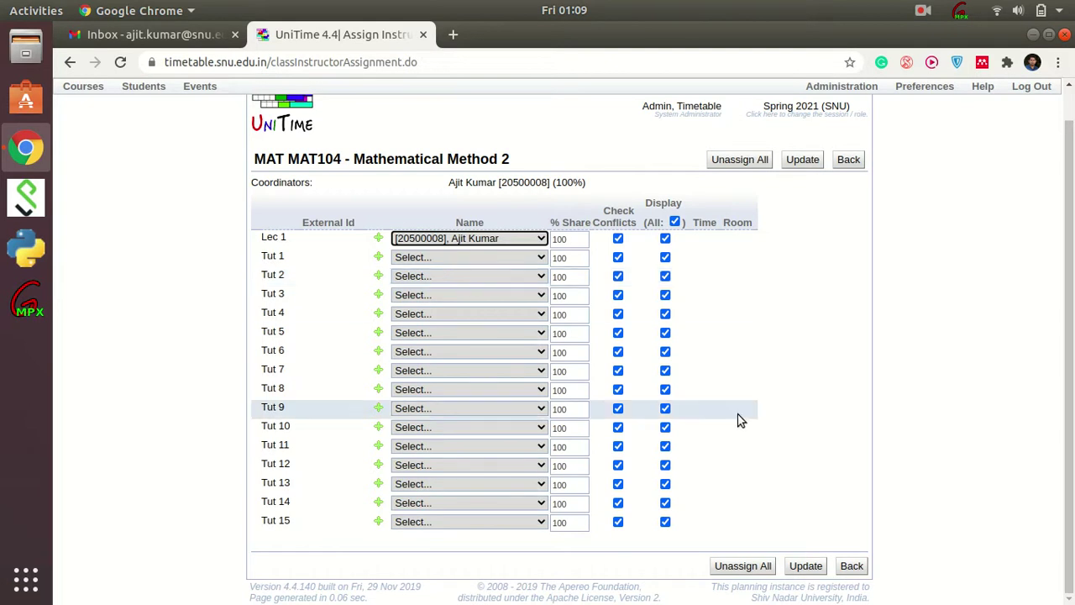
Save the Lec 1 instructor assignment and check the coordinator appears in the offering's Instructor column
{"action": "left_click", "coordinate": [811, 567]}
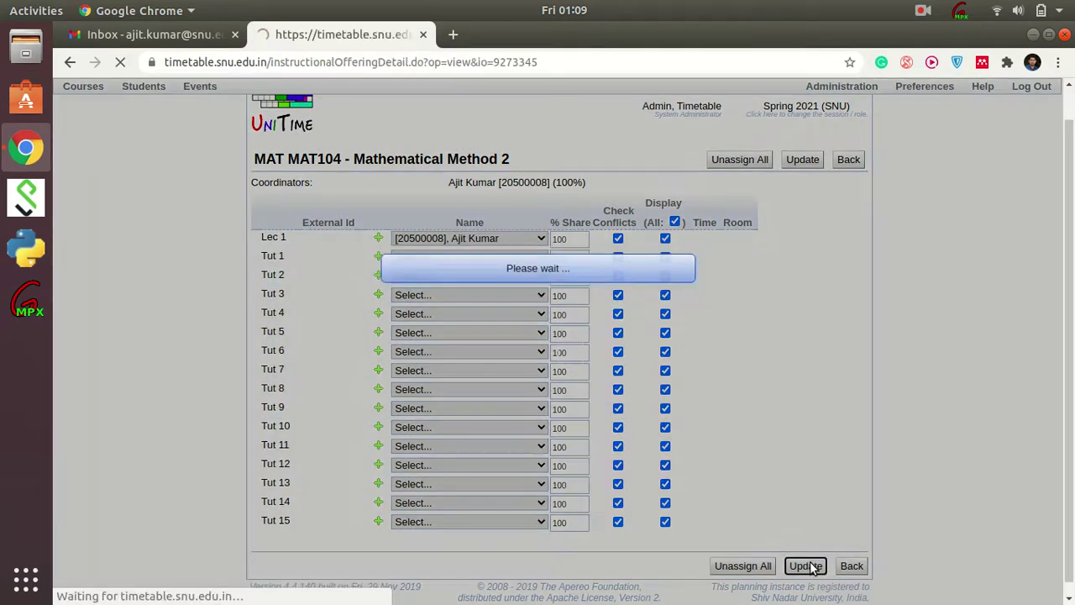
{"action": "scroll", "coordinate": [925, 559], "scroll_direction": "down", "scroll_amount": 6}
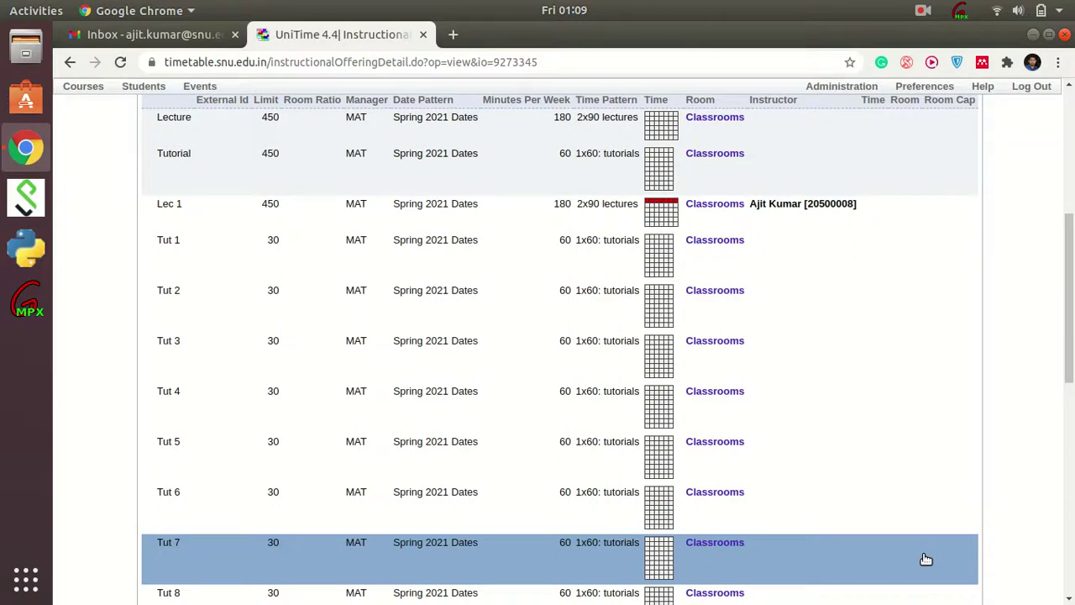
{"action": "scroll", "coordinate": [925, 559], "scroll_direction": "up", "scroll_amount": 5}
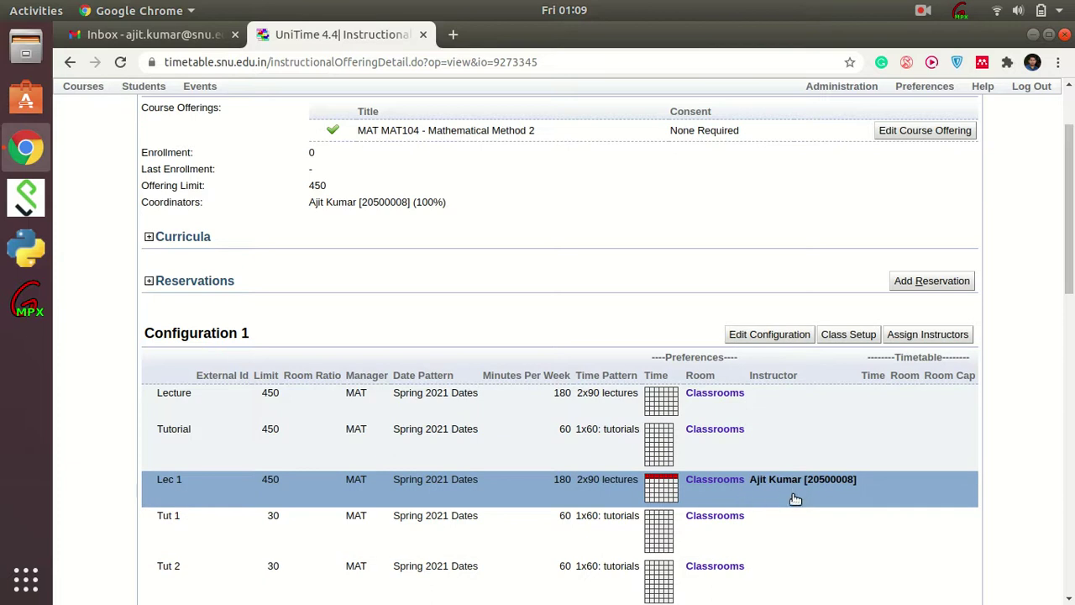
{"action": "scroll", "coordinate": [756, 492], "scroll_direction": "down", "scroll_amount": 4}
{"action": "mouse_move", "coordinate": [669, 284]}
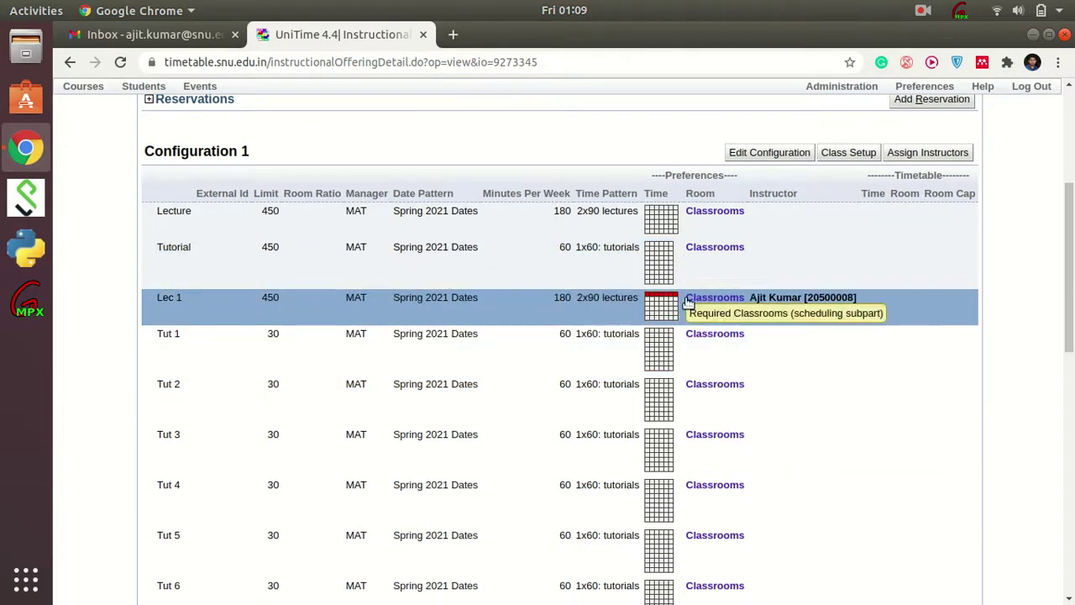
{"action": "mouse_move", "coordinate": [714, 301]}
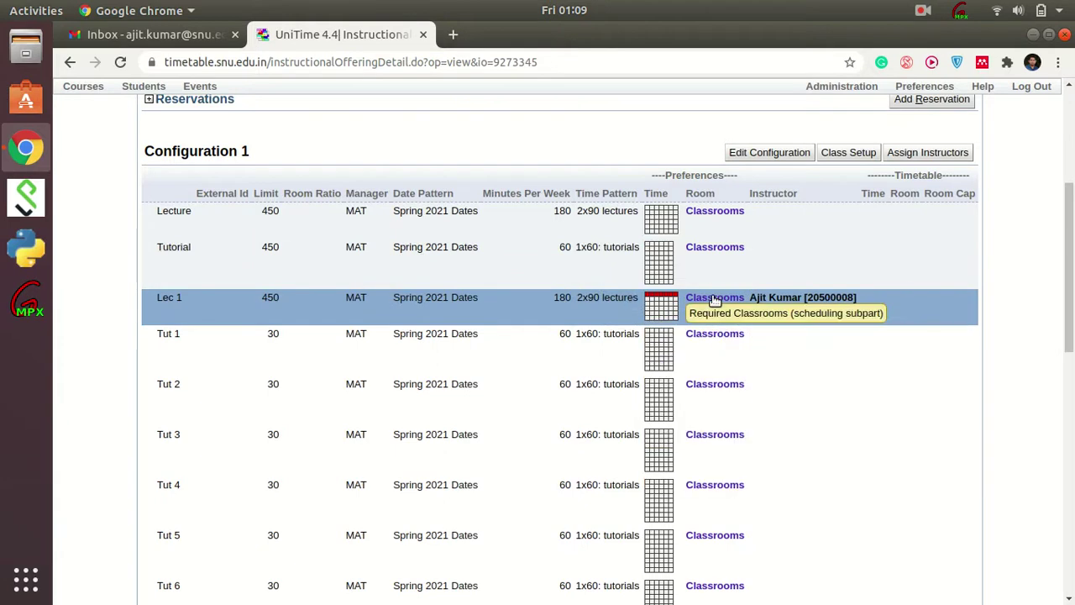
{"action": "scroll", "coordinate": [840, 296], "scroll_direction": "up", "scroll_amount": 5}
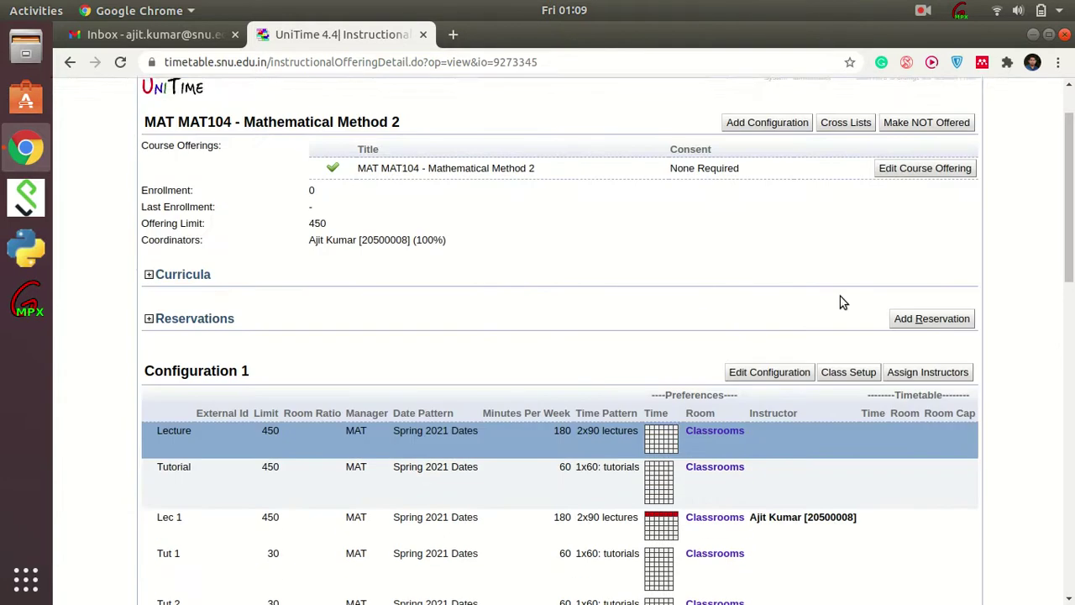